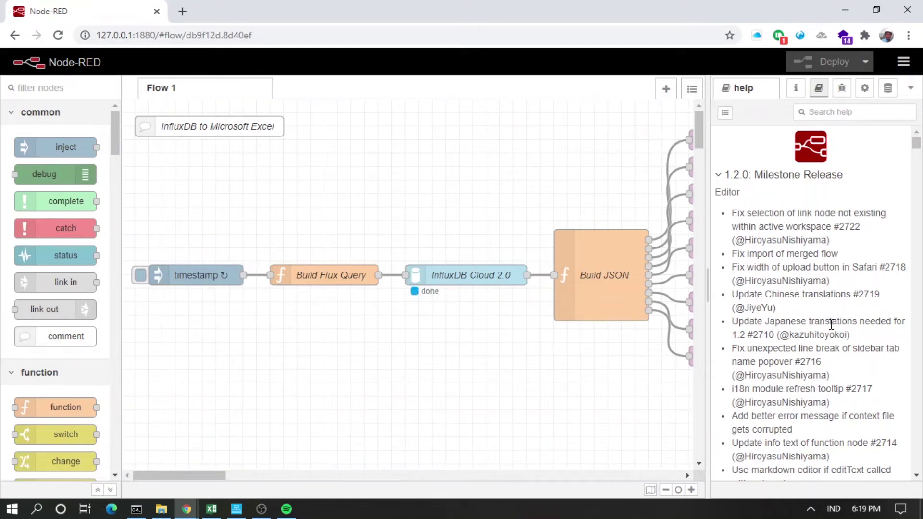
Pan the Flow 1 canvas and open the Build Flux Query node to view its FloBoss Flux query.
{"action": "scroll", "coordinate": [831, 325], "scroll_direction": "down", "scroll_amount": 7}
{"action": "scroll", "coordinate": [832, 325], "scroll_direction": "down", "scroll_amount": 2}
{"action": "scroll", "coordinate": [832, 325], "scroll_direction": "down", "scroll_amount": 2}
{"action": "scroll", "coordinate": [832, 325], "scroll_direction": "down", "scroll_amount": 2}
{"action": "scroll", "coordinate": [832, 325], "scroll_direction": "up", "scroll_amount": 5}
{"action": "scroll", "coordinate": [832, 324], "scroll_direction": "up", "scroll_amount": 5}
{"action": "mouse_move", "coordinate": [186, 476]}
{"action": "left_mouse_down"}
{"action": "mouse_move", "coordinate": [216, 482]}
{"action": "mouse_move", "coordinate": [158, 464]}
{"action": "left_mouse_up"}
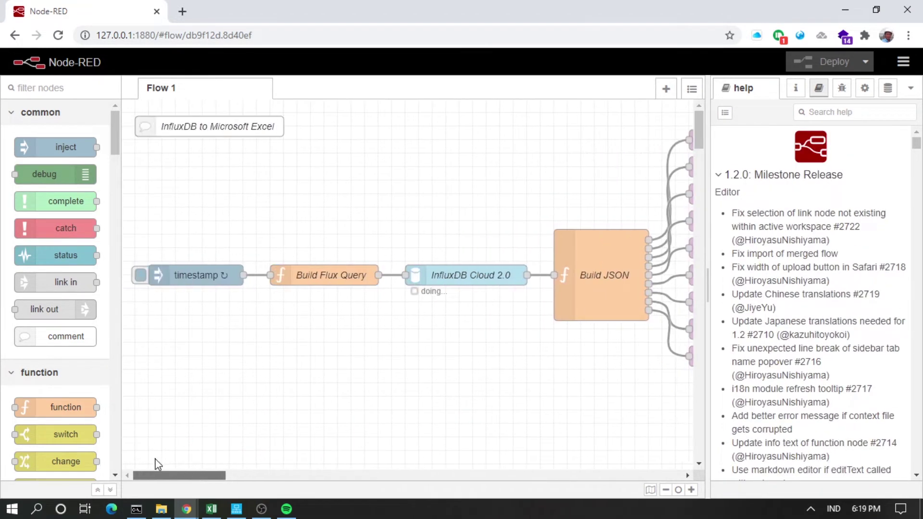
{"action": "double_click", "coordinate": [299, 275]}
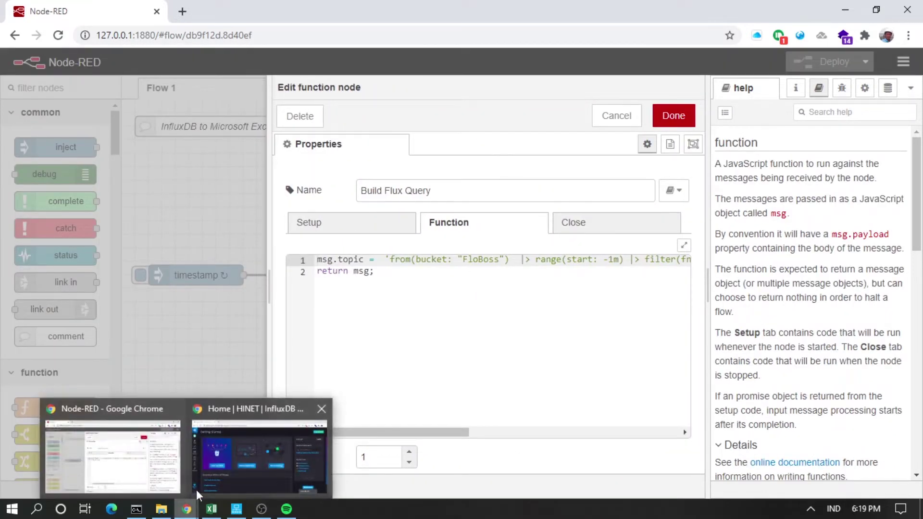
{"action": "left_click", "coordinate": [259, 433]}
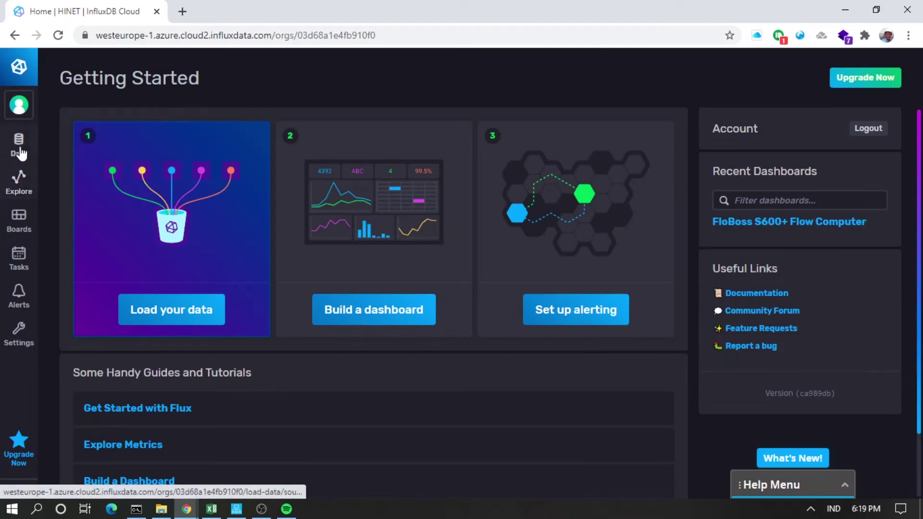
Review the FloBoss bucket and the single active API token on InfluxDB Cloud's Load Data page.
{"action": "left_click", "coordinate": [133, 312]}
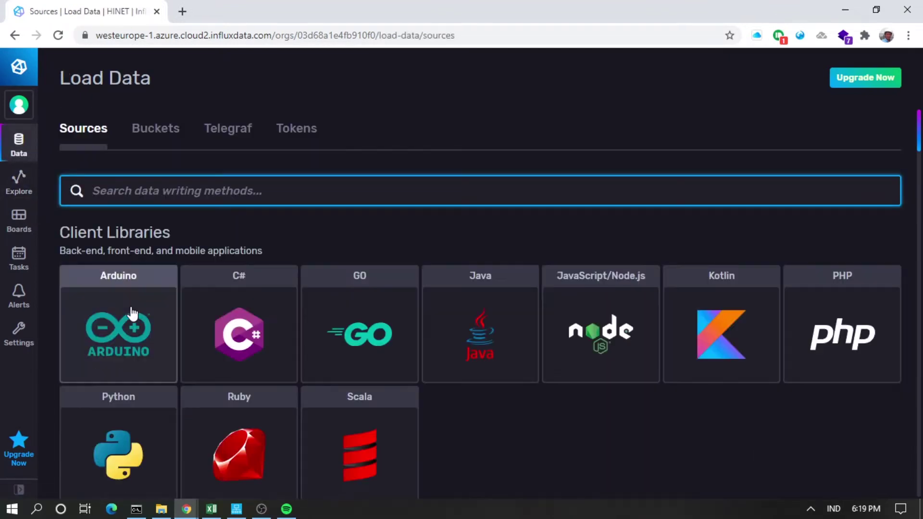
{"action": "left_click", "coordinate": [172, 139]}
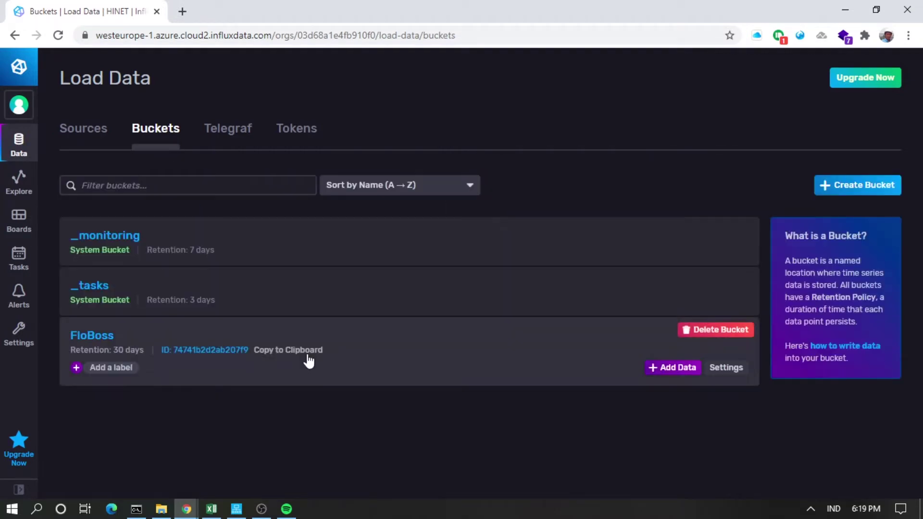
{"action": "left_click", "coordinate": [297, 132]}
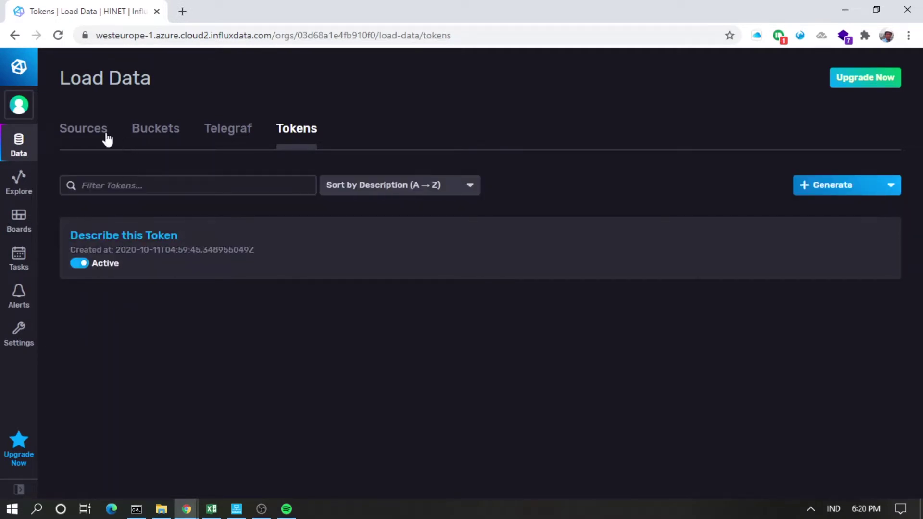
{"action": "left_click", "coordinate": [194, 507]}
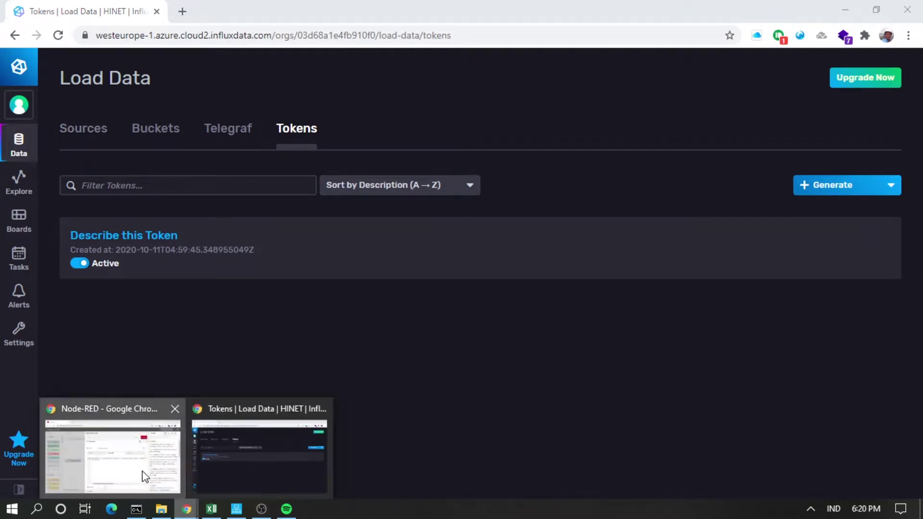
{"action": "left_click", "coordinate": [143, 475]}
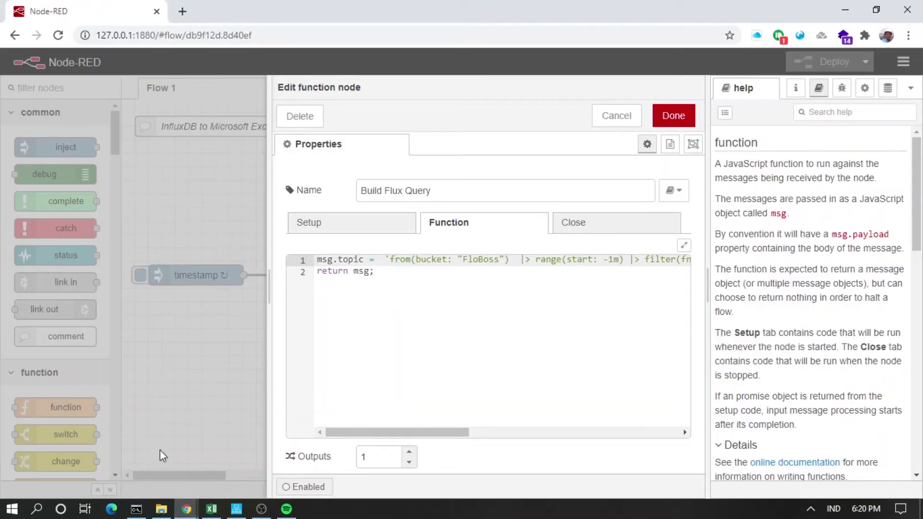
Close Build Flux Query, then inspect the InfluxDB Cloud 2.0 node and its FloBoss connection without changes.
{"action": "left_click_drag", "start_coordinate": [392, 433], "coordinate": [605, 419]}
{"action": "left_click", "coordinate": [614, 115]}
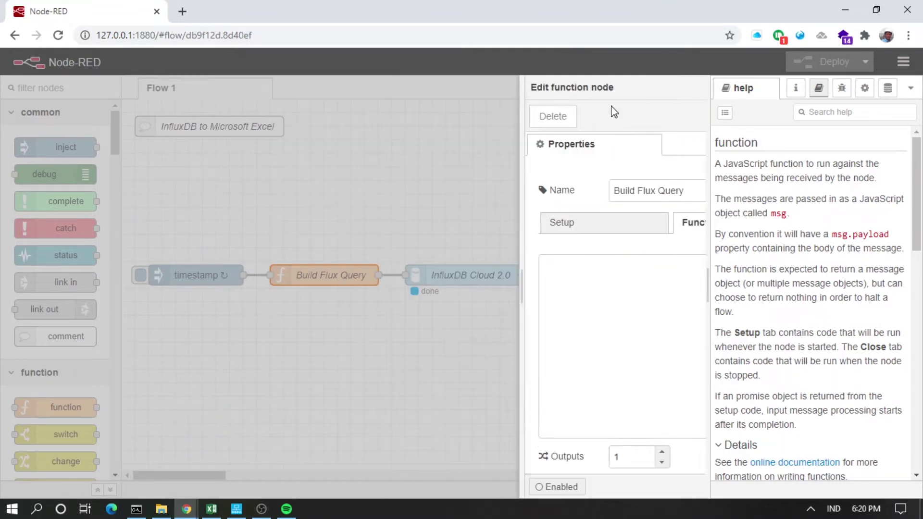
{"action": "double_click", "coordinate": [443, 277]}
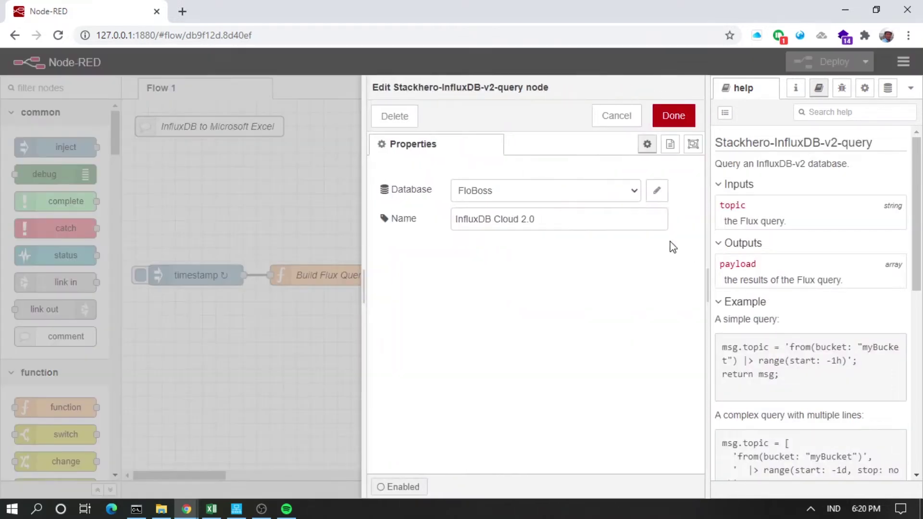
{"action": "left_click", "coordinate": [658, 189]}
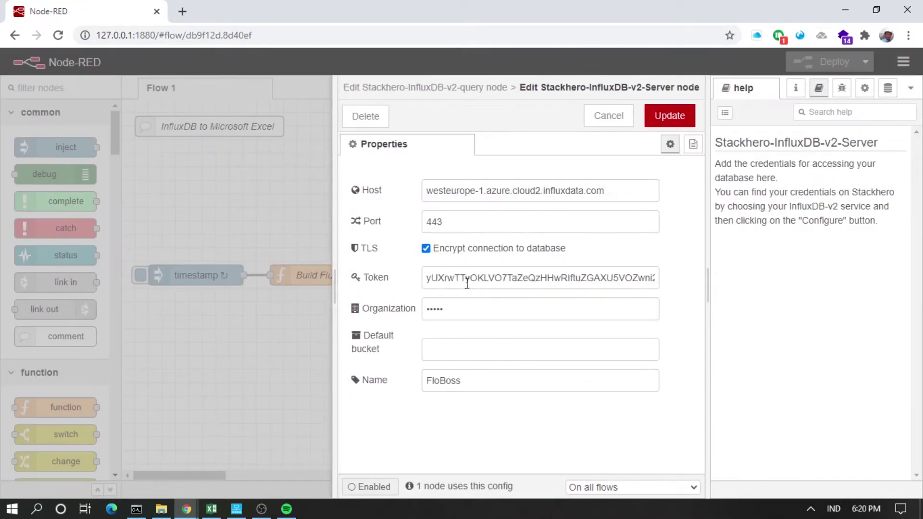
{"action": "left_click", "coordinate": [609, 117]}
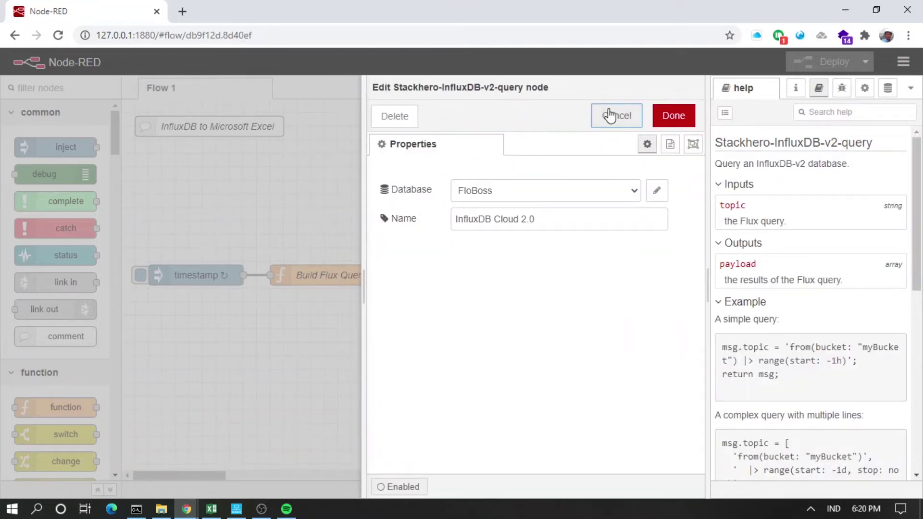
{"action": "left_click", "coordinate": [617, 115]}
Open the Build JSON node's code in a full-width editor and review its nine outputs.
{"action": "double_click", "coordinate": [573, 260]}
{"action": "scroll", "coordinate": [461, 320], "scroll_direction": "down", "scroll_amount": 3}
{"action": "scroll", "coordinate": [462, 321], "scroll_direction": "down", "scroll_amount": 2}
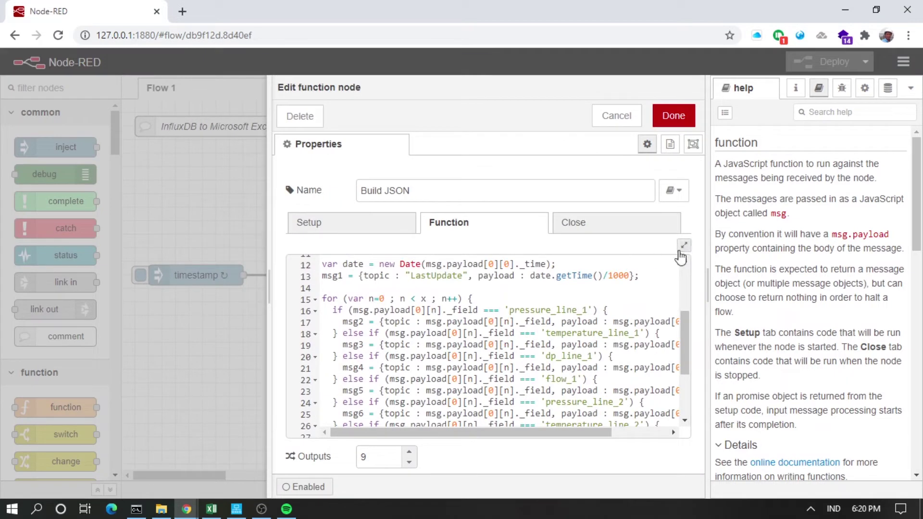
{"action": "left_click", "coordinate": [684, 246]}
{"action": "scroll", "coordinate": [410, 317], "scroll_direction": "down", "scroll_amount": 3}
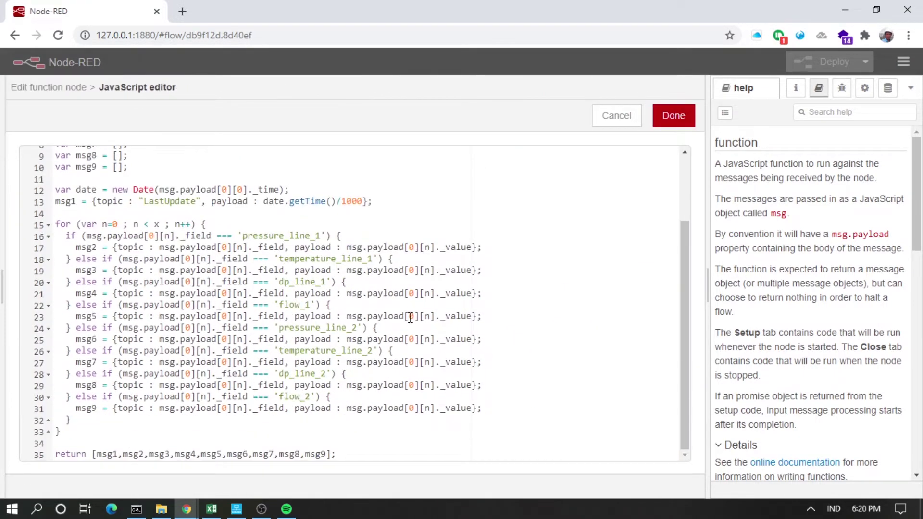
{"action": "left_click", "coordinate": [671, 116]}
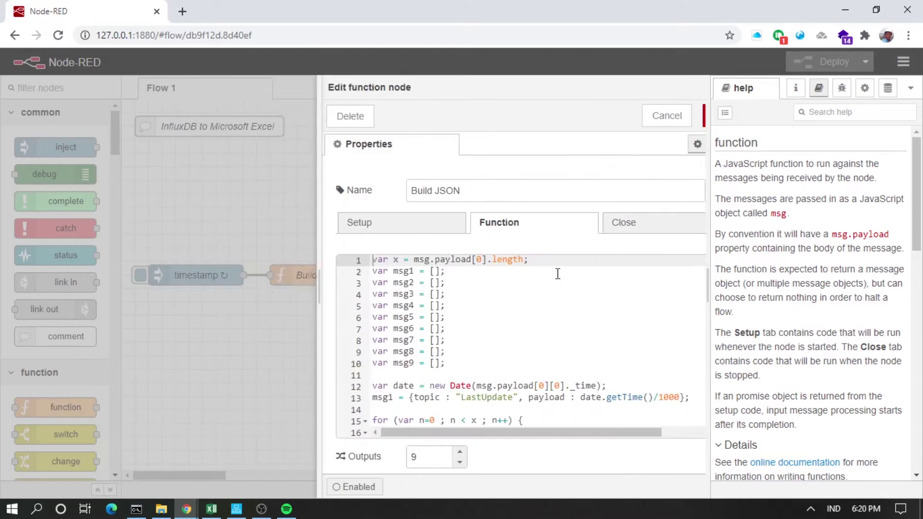
Open the Last Update node's MQDDE Server broker and check the broker login in HINET DDE Server.
{"action": "left_click", "coordinate": [674, 115]}
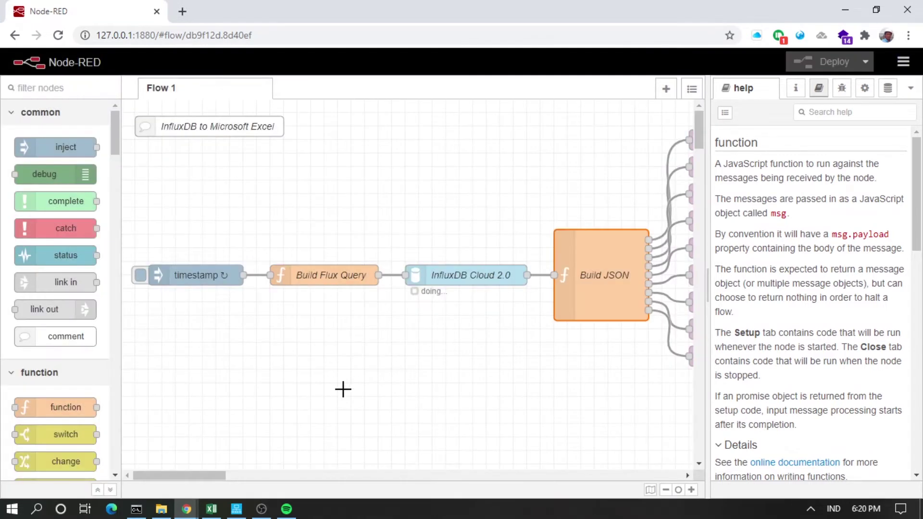
{"action": "left_click_drag", "start_coordinate": [206, 475], "coordinate": [239, 475]}
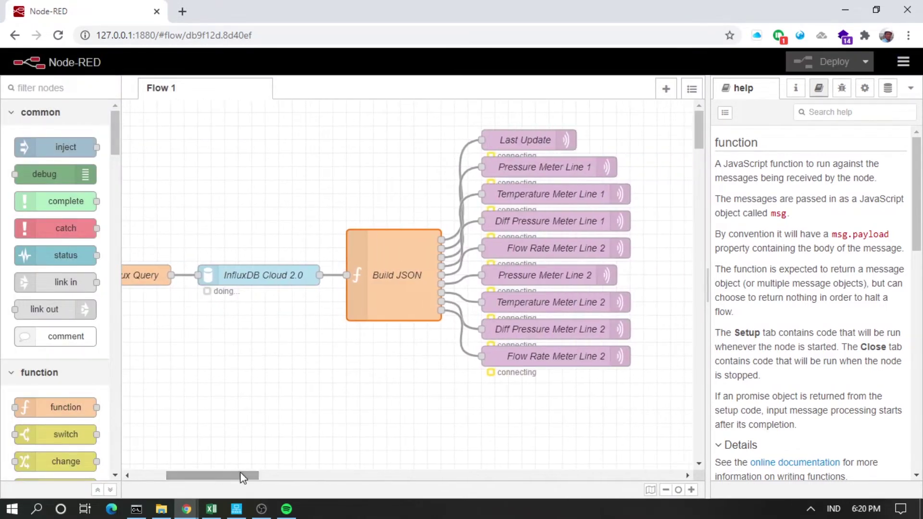
{"action": "double_click", "coordinate": [511, 140]}
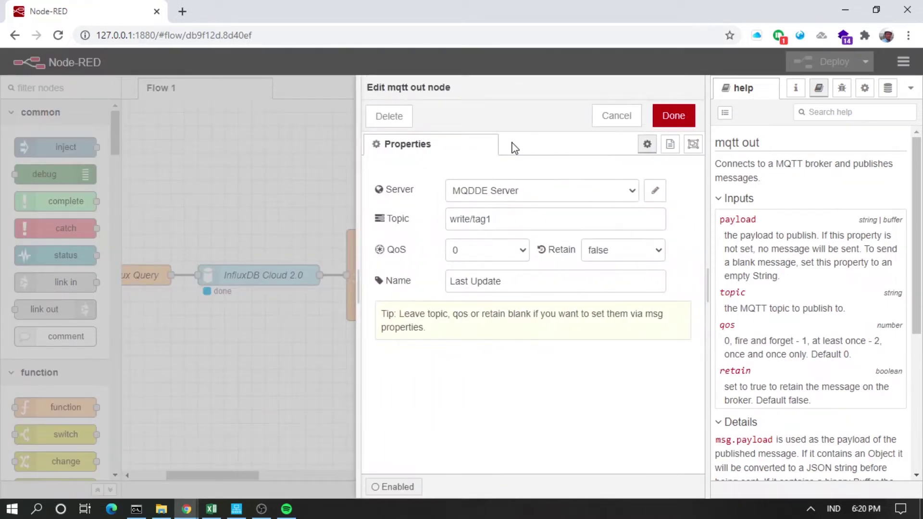
{"action": "left_click", "coordinate": [655, 191]}
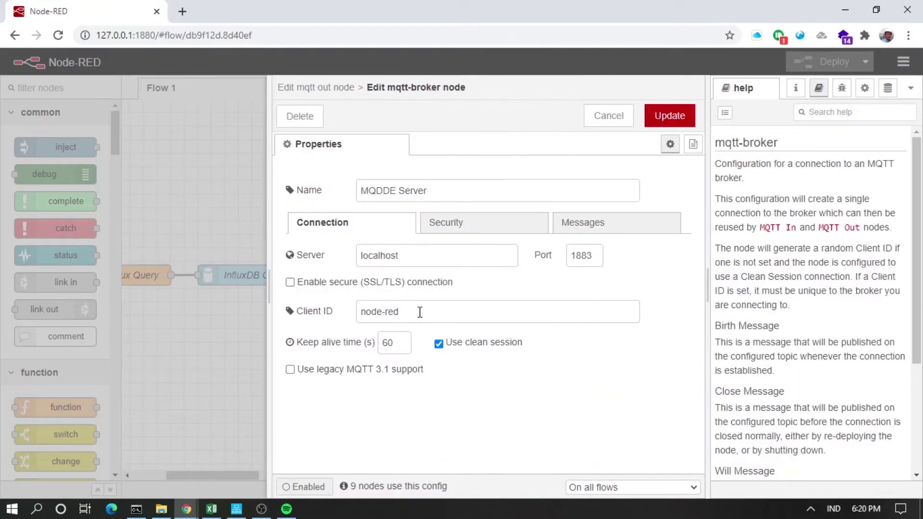
{"action": "left_click", "coordinate": [247, 510]}
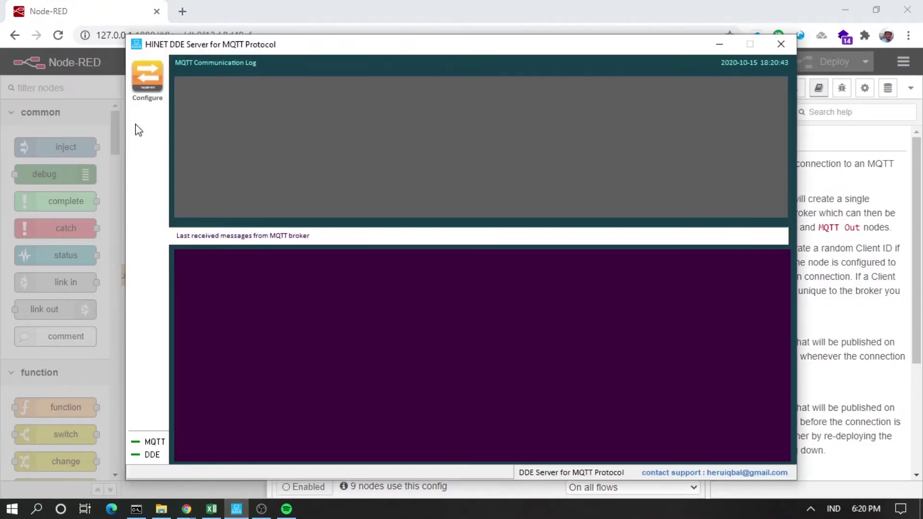
{"action": "left_click", "coordinate": [146, 78]}
{"action": "double_click", "coordinate": [270, 150]}
{"action": "left_click", "coordinate": [276, 170]}
{"action": "left_click", "coordinate": [153, 77]}
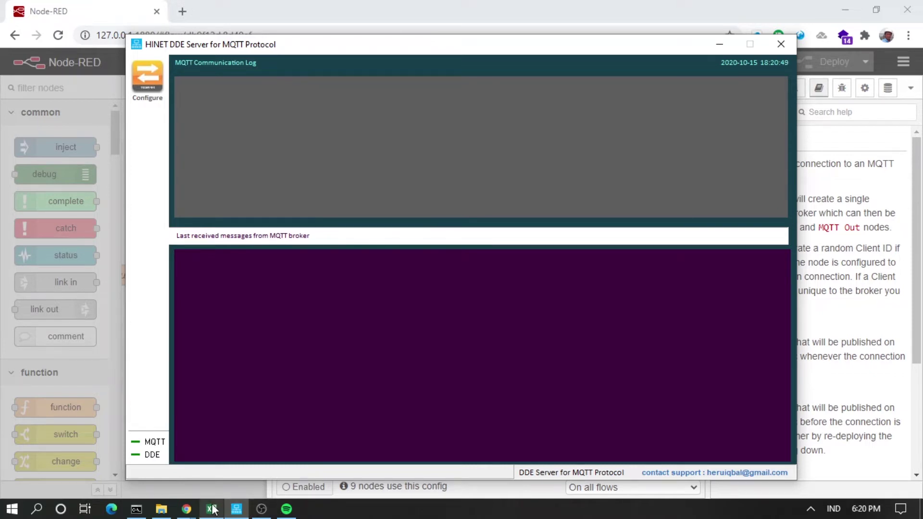
{"action": "left_click", "coordinate": [186, 510]}
{"action": "left_click", "coordinate": [108, 489]}
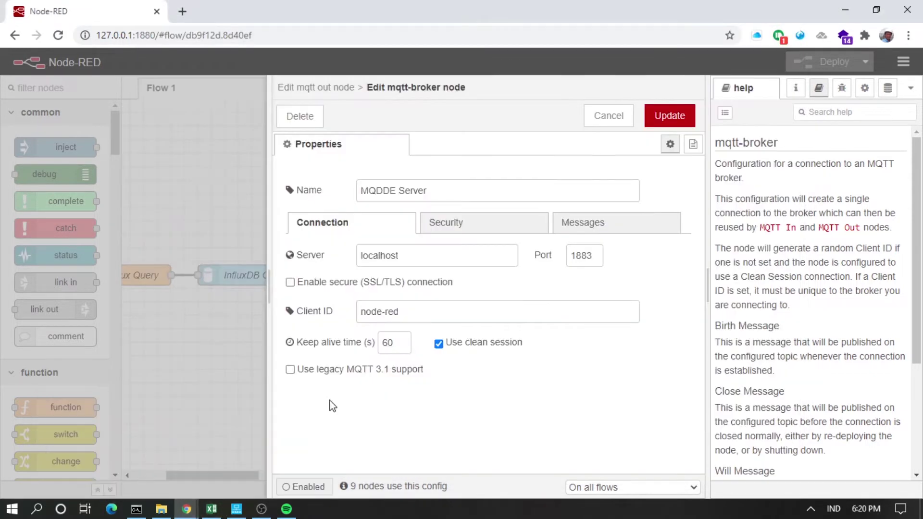
Enter the broker username and password on the Security tab, save, and deploy the flow.
{"action": "left_click", "coordinate": [486, 225]}
{"action": "left_click", "coordinate": [424, 266]}
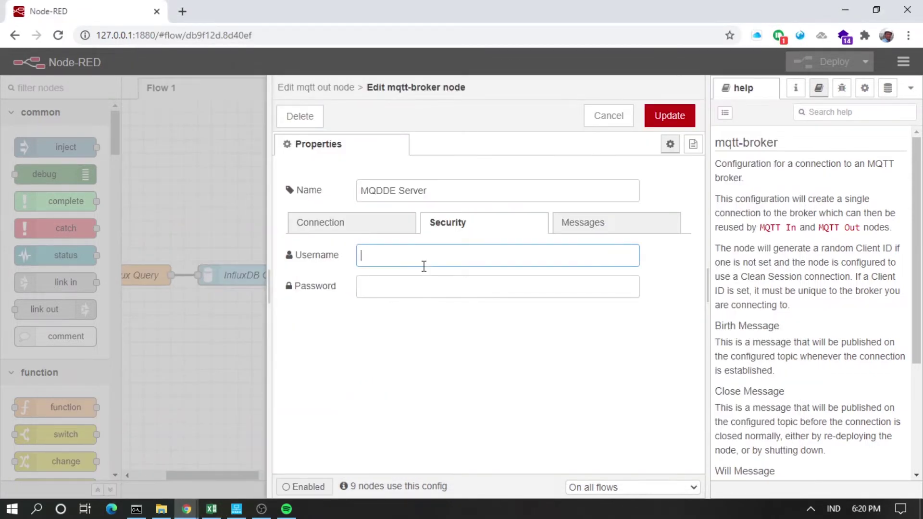
{"action": "type", "text": "user1"}
{"action": "key", "text": "Tab"}
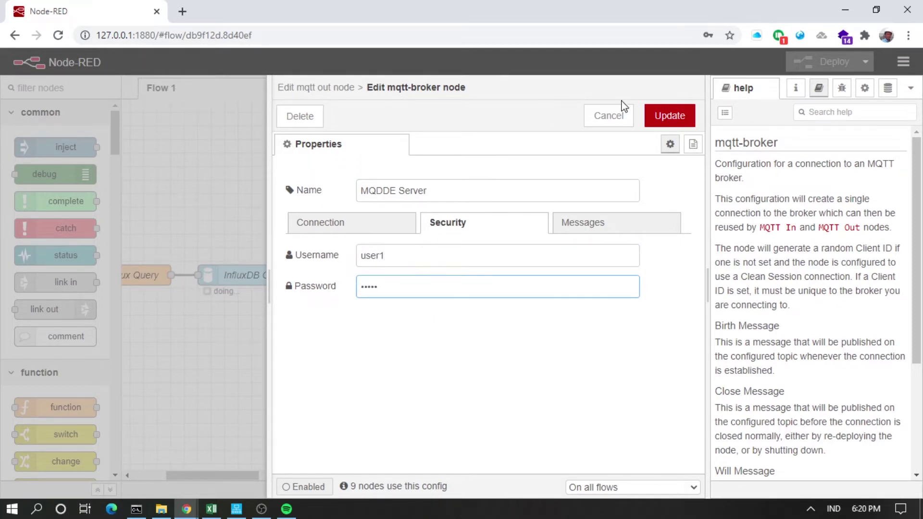
{"action": "left_click", "coordinate": [665, 115]}
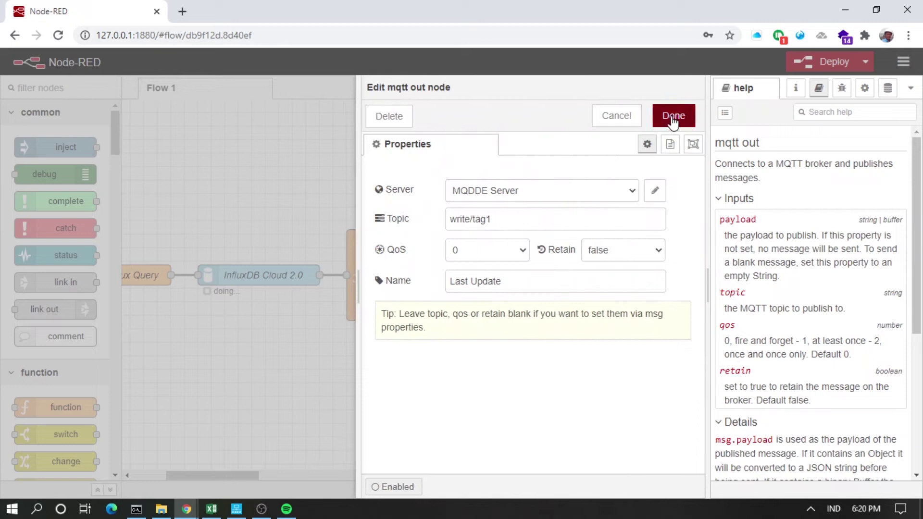
{"action": "left_click", "coordinate": [674, 118]}
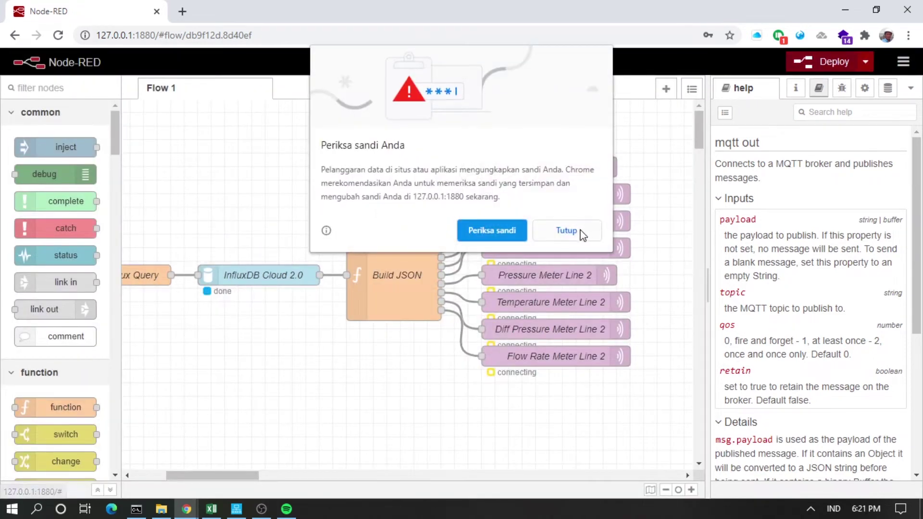
{"action": "left_click", "coordinate": [567, 231]}
{"action": "left_click", "coordinate": [794, 60]}
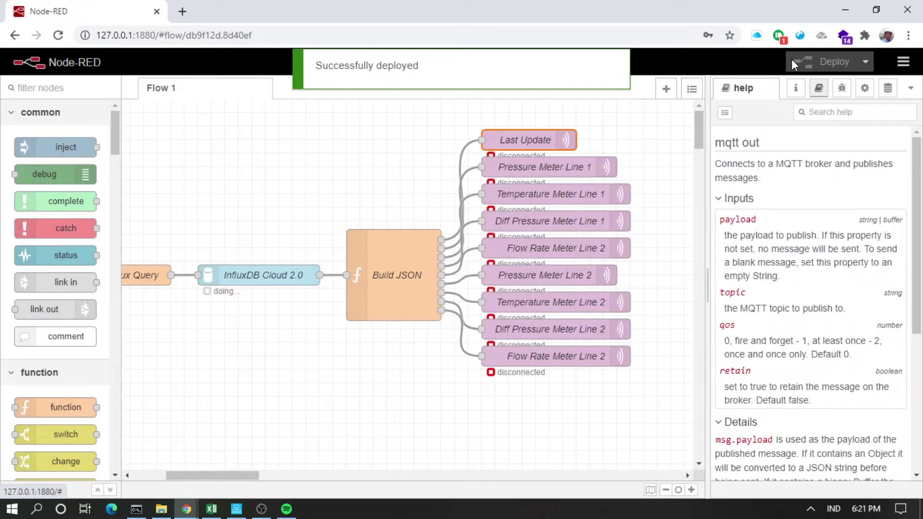
{"action": "left_click", "coordinate": [236, 509]}
Review the tag1 and tag2 topic mappings in the Tagname Dictionary, then close it.
{"action": "left_click", "coordinate": [148, 84]}
{"action": "left_click", "coordinate": [280, 414]}
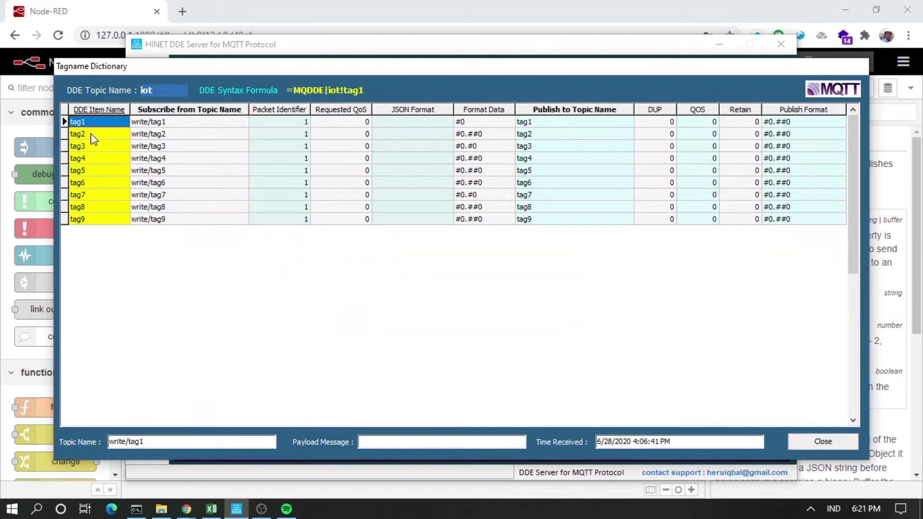
{"action": "left_click", "coordinate": [91, 135]}
{"action": "key", "text": "Up"}
{"action": "key", "text": "Down"}
{"action": "key", "text": "Down"}
{"action": "key", "text": "Down"}
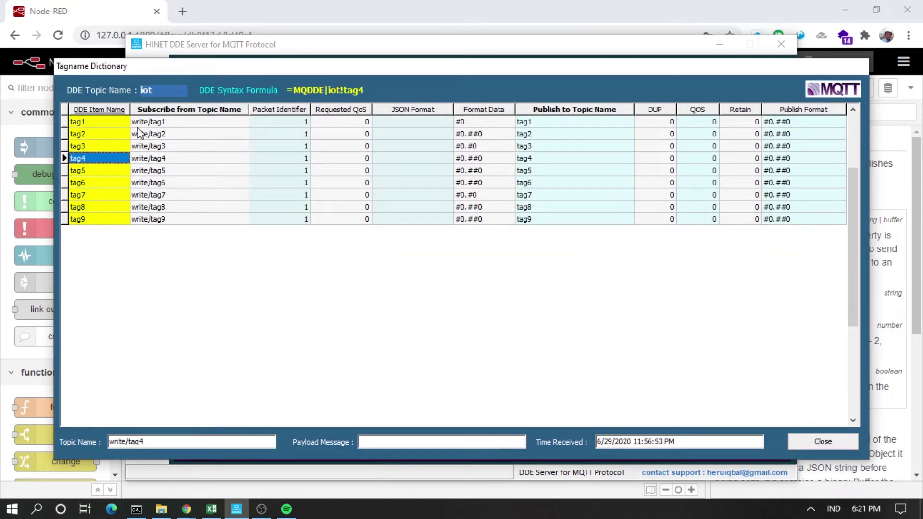
{"action": "key", "text": "Down"}
{"action": "key", "text": "Down"}
{"action": "key", "text": "Down"}
{"action": "key", "text": "Down"}
{"action": "key", "text": "Down"}
{"action": "key", "text": "Up"}
{"action": "key", "text": "Up"}
{"action": "key", "text": "Up"}
{"action": "key", "text": "Up"}
{"action": "key", "text": "Up"}
{"action": "key", "text": "Up"}
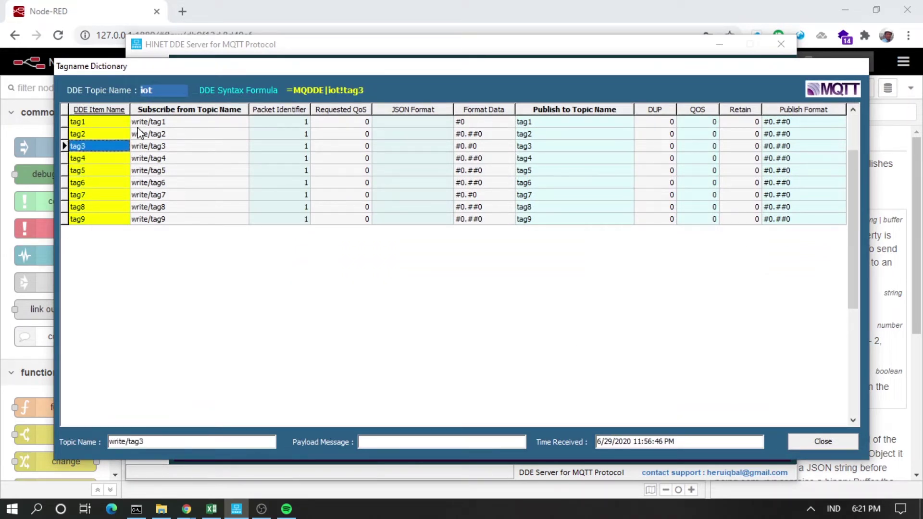
{"action": "key", "text": "Up"}
{"action": "key", "text": "Up"}
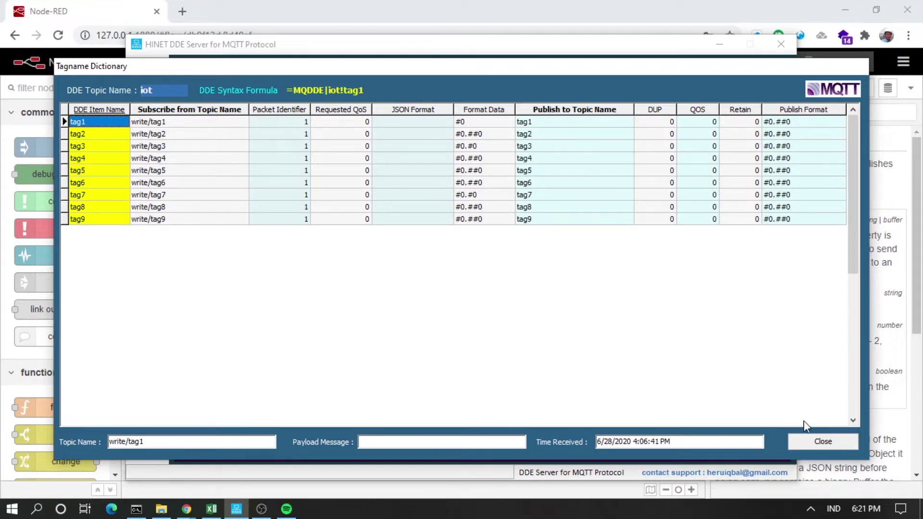
{"action": "left_click", "coordinate": [823, 441]}
Reopen and close the MQTT connection settings to reconnect the broker, then bring Excel forward.
{"action": "left_click", "coordinate": [157, 76]}
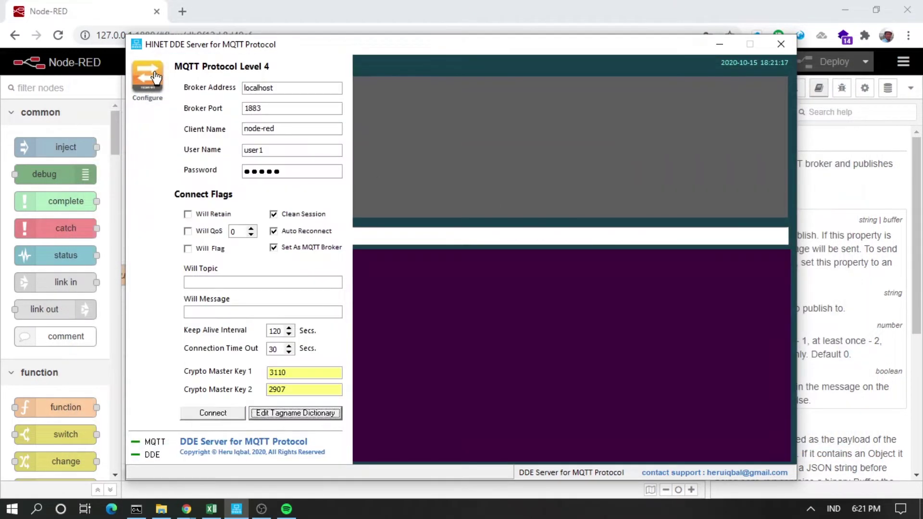
{"action": "left_click", "coordinate": [212, 414]}
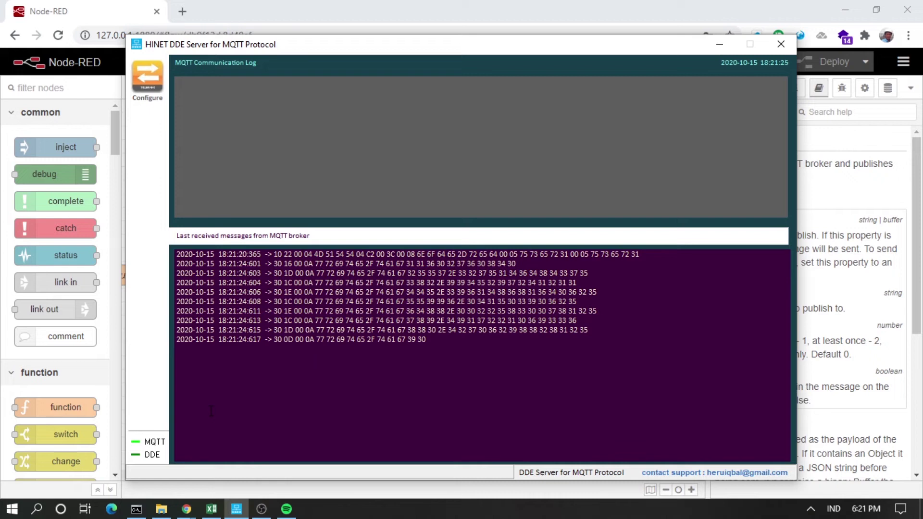
{"action": "left_click", "coordinate": [211, 509]}
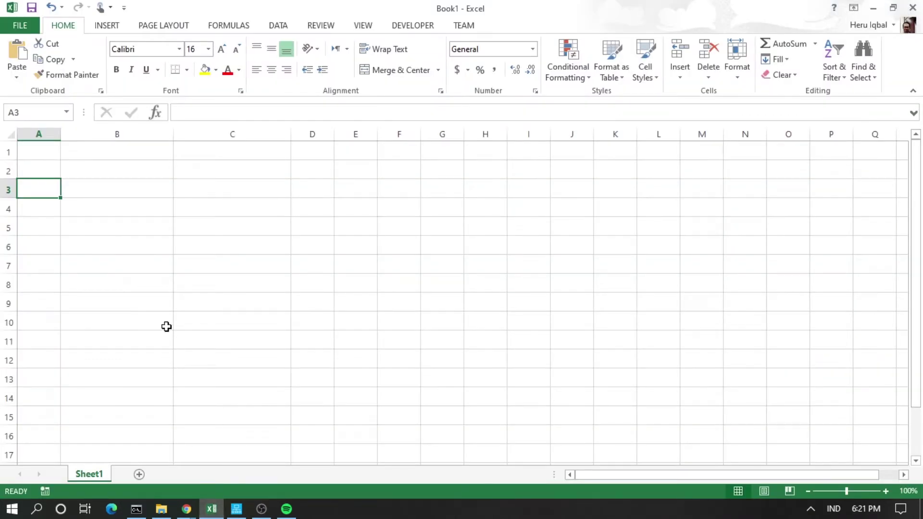
Enter the Pressure label in B2 and its =MQDDE|iot link formula in C2, then verify the reading.
{"action": "key", "text": "Up"}
{"action": "key", "text": "Right"}
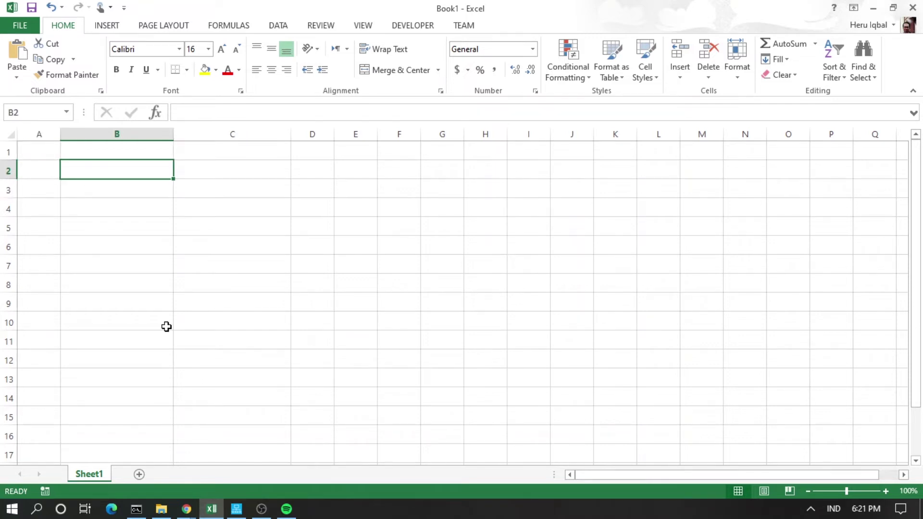
{"action": "type", "text": "Tem"}
{"action": "key", "text": "BackSpace"}
{"action": "key", "text": "BackSpace"}
{"action": "key", "text": "BackSpace"}
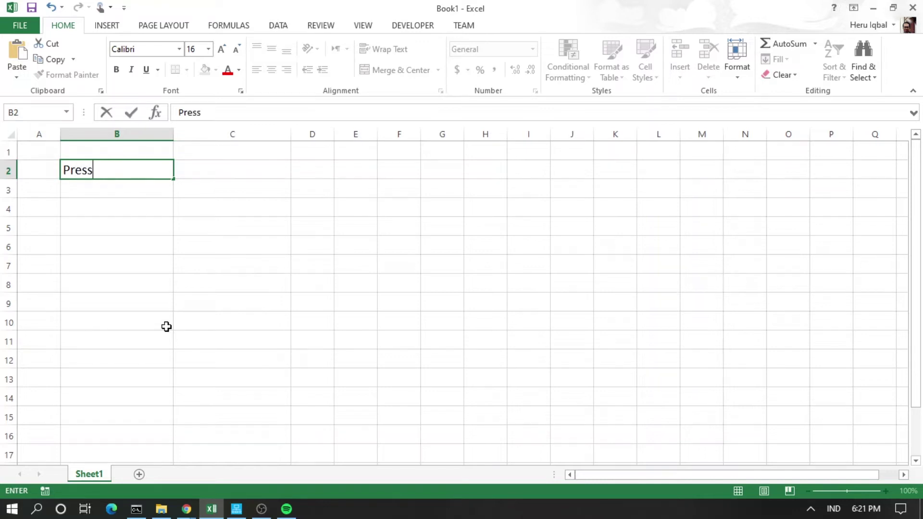
{"action": "type", "text": "re"}
{"action": "key", "text": "ctrl+Return"}
{"action": "key", "text": "Right"}
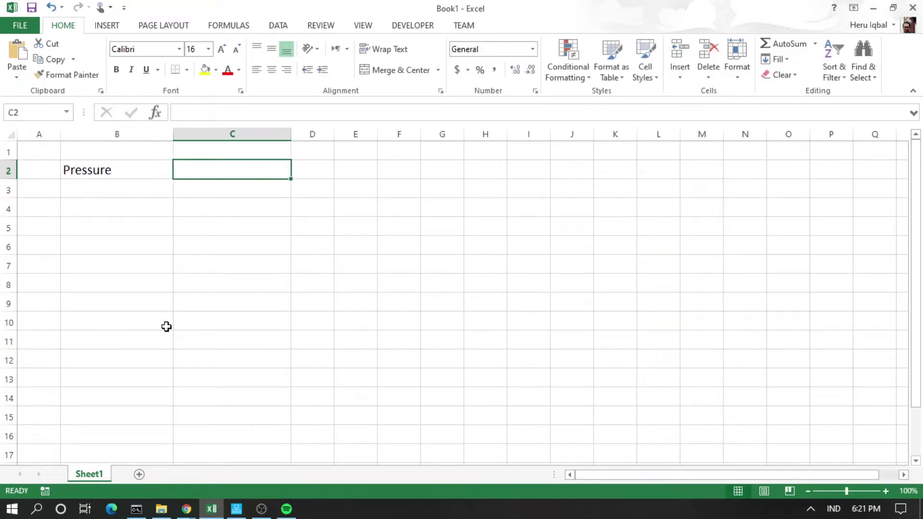
{"action": "type", "text": "=MQDDE|"}
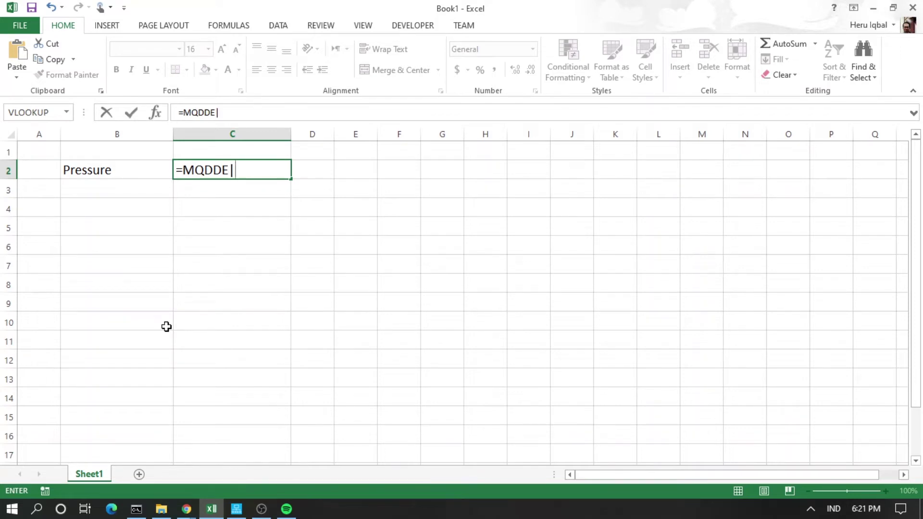
{"action": "type", "text": "io"}
{"action": "type", "text": "2"}
{"action": "key", "text": "Return"}
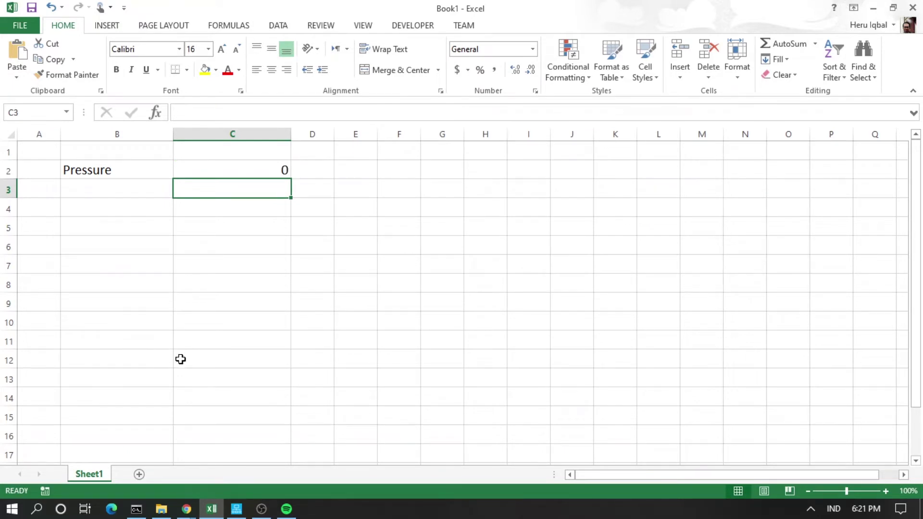
{"action": "left_click", "coordinate": [235, 509]}
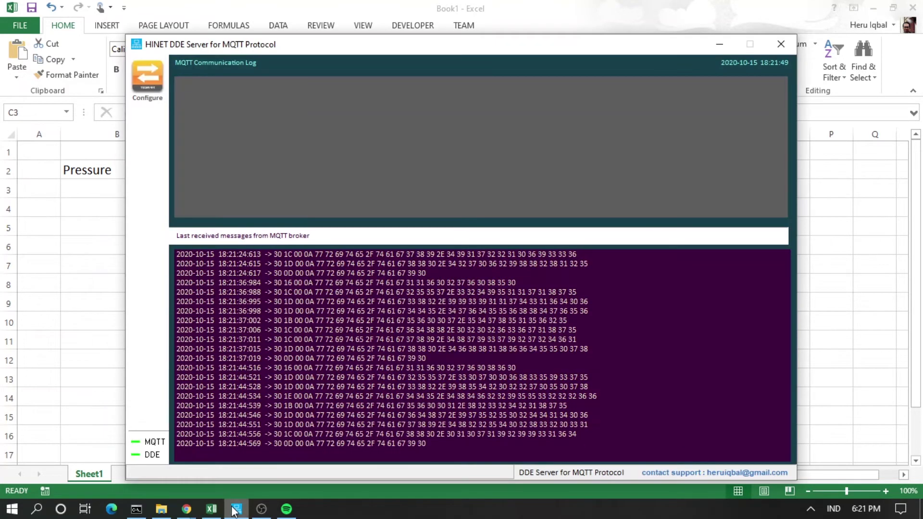
{"action": "mouse_move", "coordinate": [211, 509]}
{"action": "left_click", "coordinate": [98, 188]}
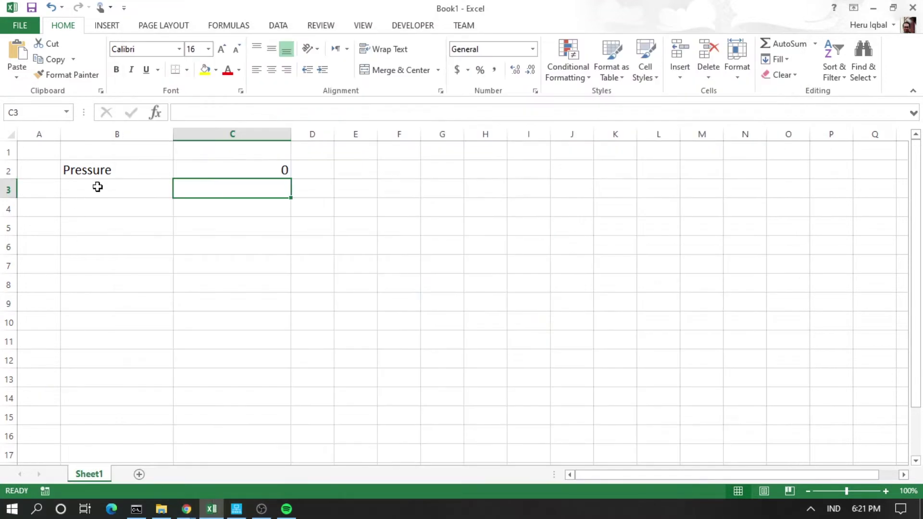
{"action": "left_click", "coordinate": [222, 176]}
{"action": "left_click", "coordinate": [235, 112]}
{"action": "left_click", "coordinate": [351, 202]}
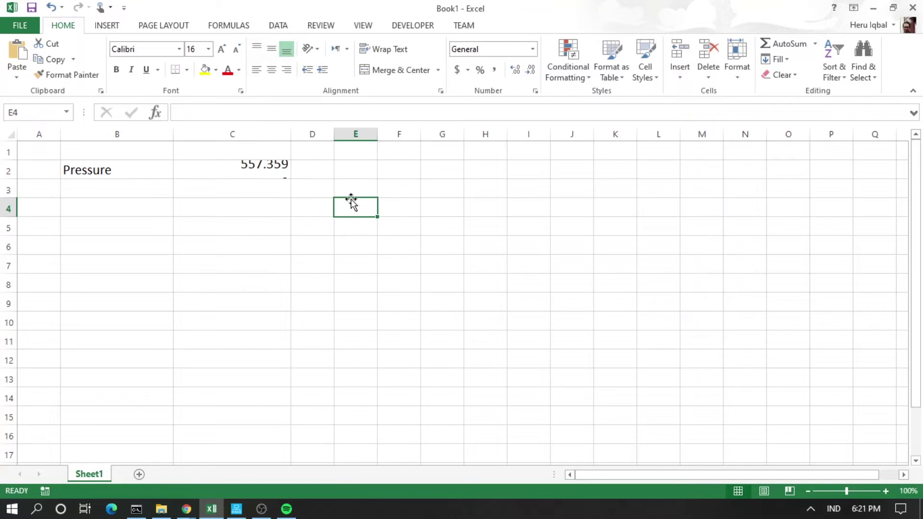
Add Temperature and Diff Pressure labels in B3:B4 with MQDDE|iot tag link formulas in C3:C4.
{"action": "left_click", "coordinate": [113, 184]}
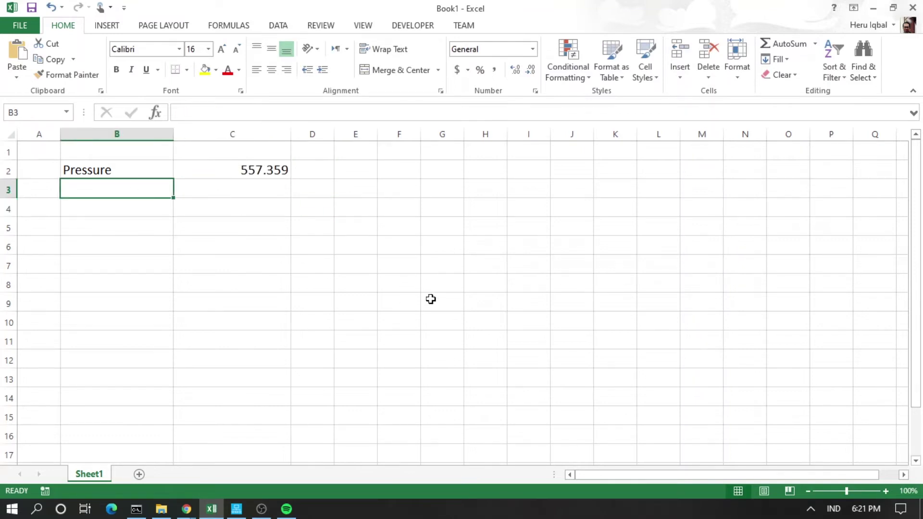
{"action": "type", "text": "Temperature"}
{"action": "key", "text": "Tab"}
{"action": "type", "text": "=MQDD"}
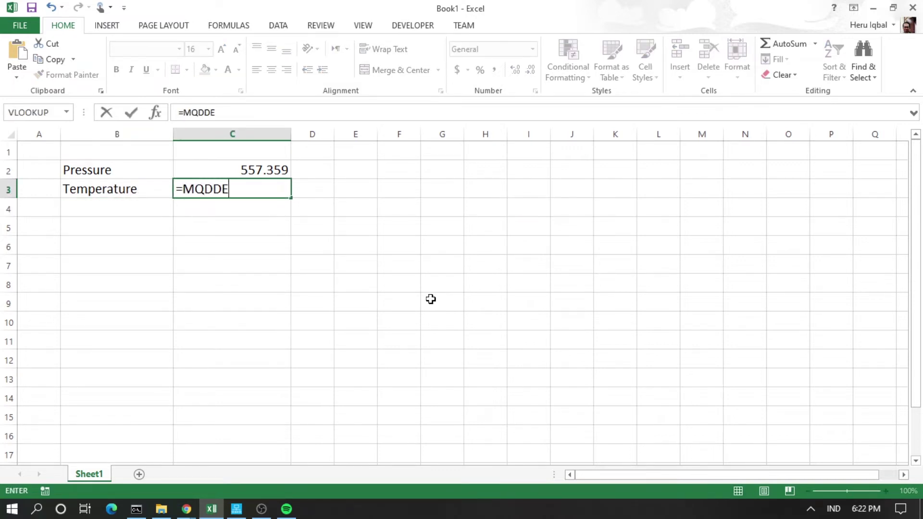
{"action": "type", "text": "iot!"}
{"action": "type", "text": "tag"}
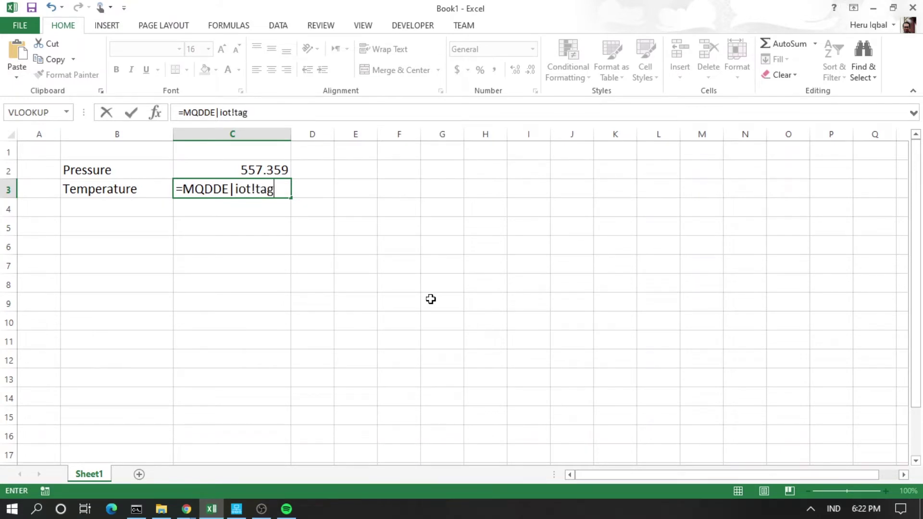
{"action": "type", "text": "2"}
{"action": "key", "text": "Return"}
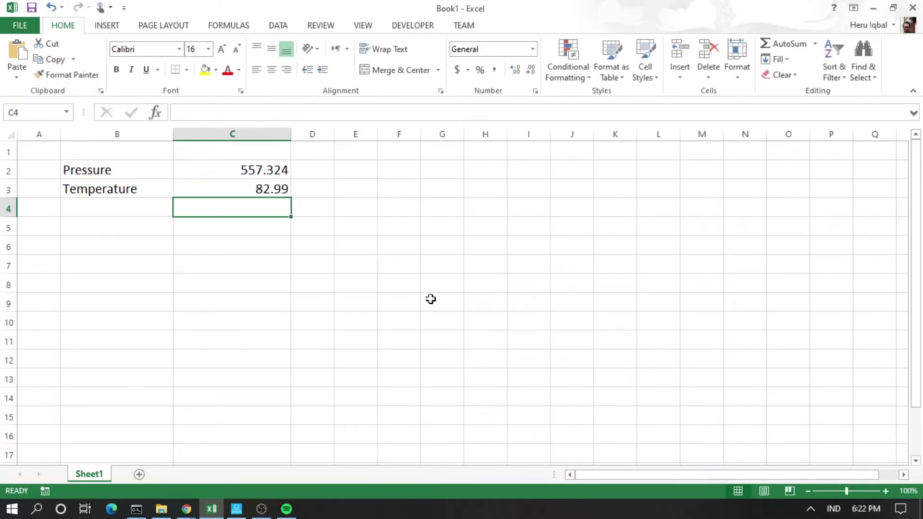
{"action": "key", "text": "Left"}
{"action": "type", "text": "Di"}
{"action": "type", "text": "ss"}
{"action": "type", "text": "e"}
{"action": "key", "text": "Return"}
{"action": "key", "text": "Right"}
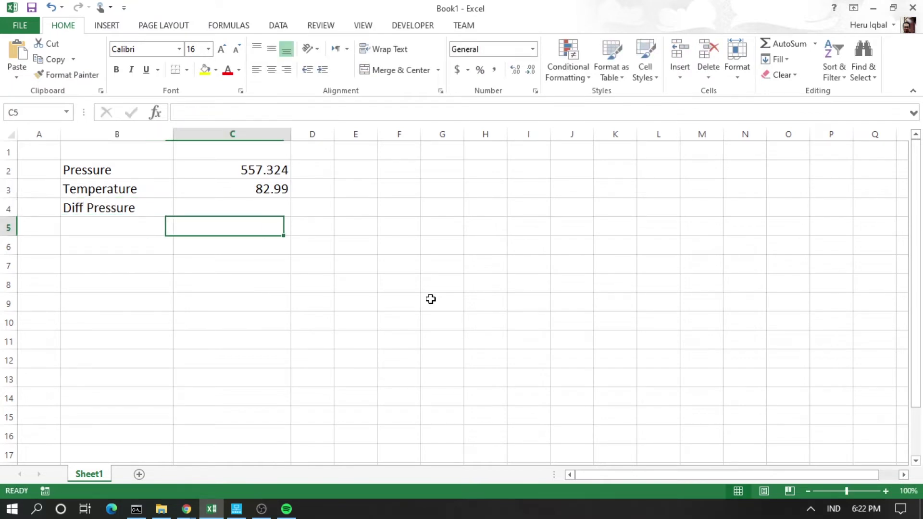
{"action": "key", "text": "Up"}
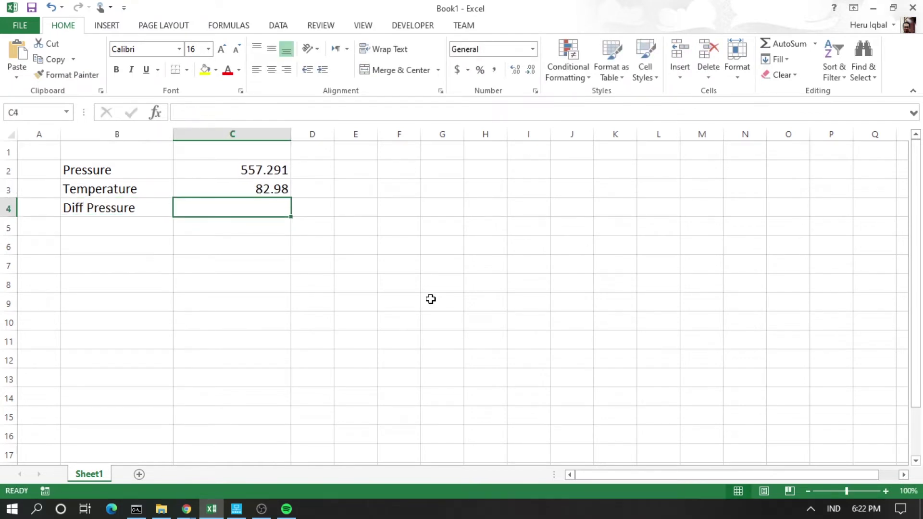
{"action": "type", "text": "=MQDDE|"}
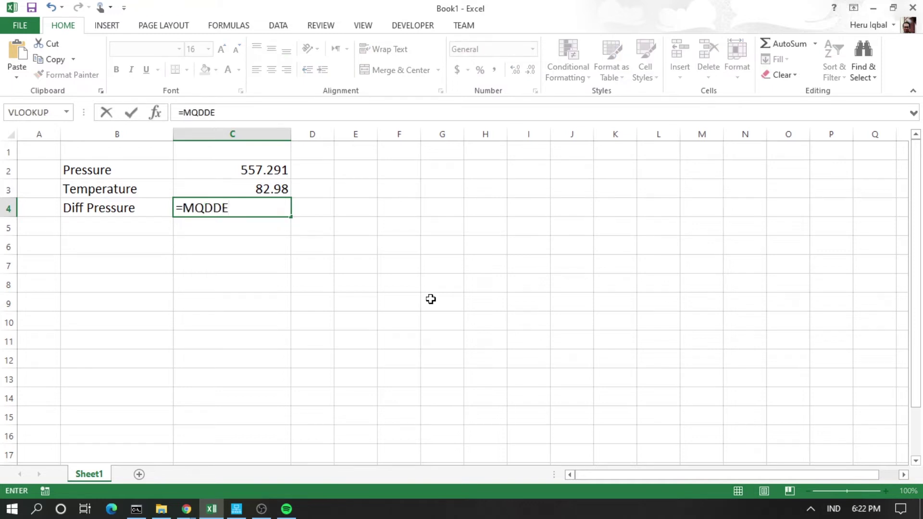
{"action": "type", "text": "iot!ta"}
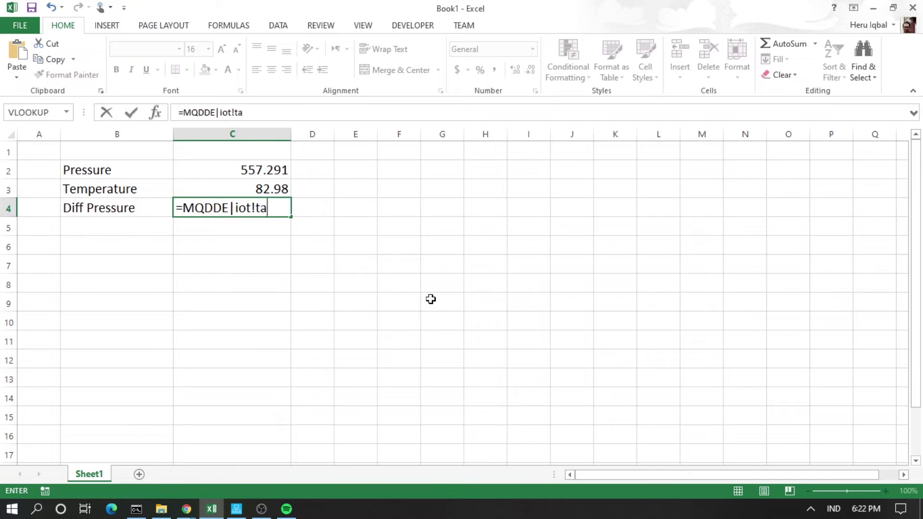
{"action": "key", "text": "Return"}
Add the Flow Rate label in B5 with its MQDDE|iot tag link formula in C5.
{"action": "key", "text": "Up"}
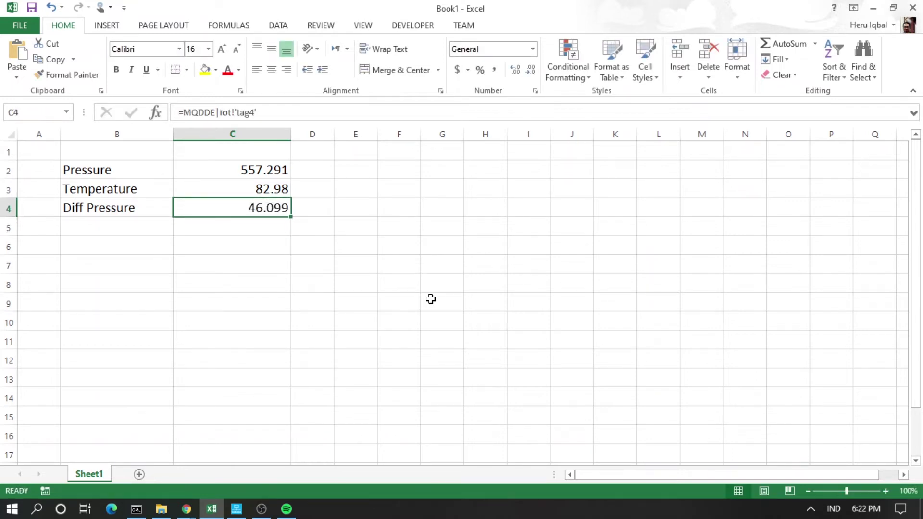
{"action": "key", "text": "Left"}
{"action": "key", "text": "Down"}
{"action": "type", "text": "Flow Rat"}
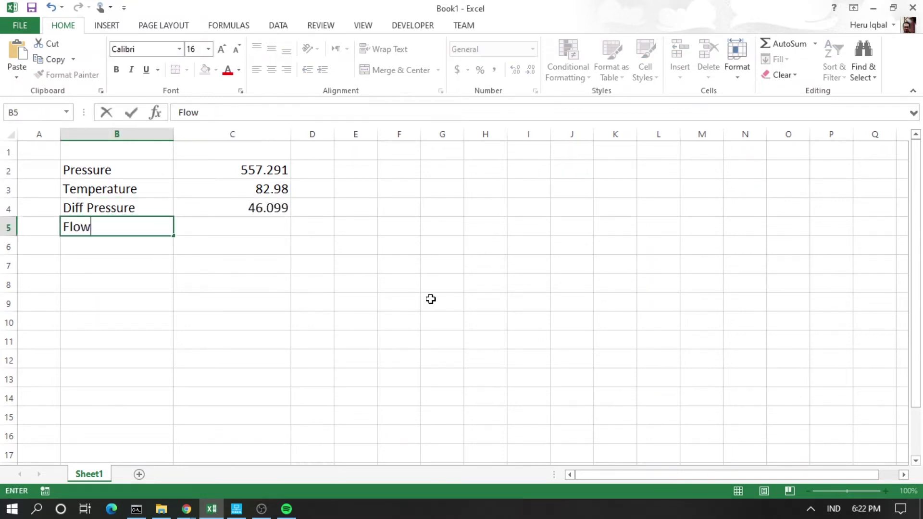
{"action": "type", "text": "e"}
{"action": "key", "text": "Return"}
{"action": "key", "text": "Up"}
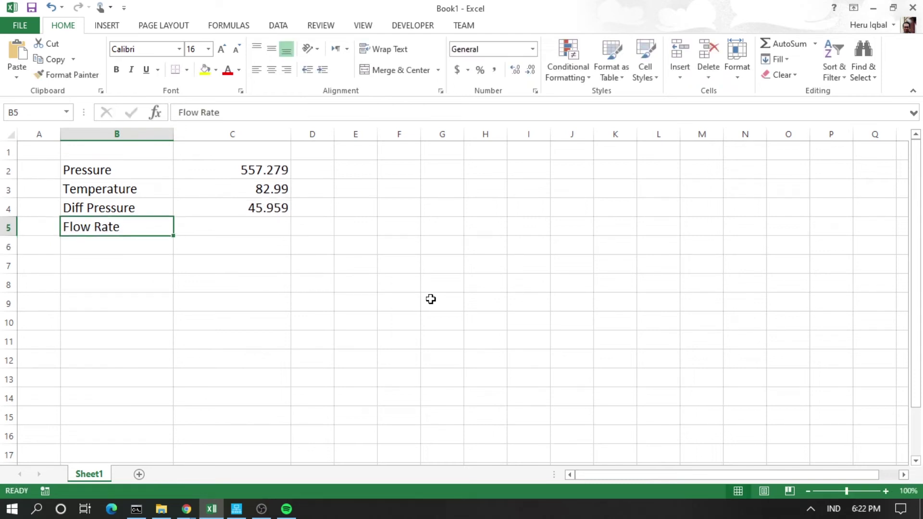
{"action": "key", "text": "Right"}
{"action": "type", "text": "=MQD"}
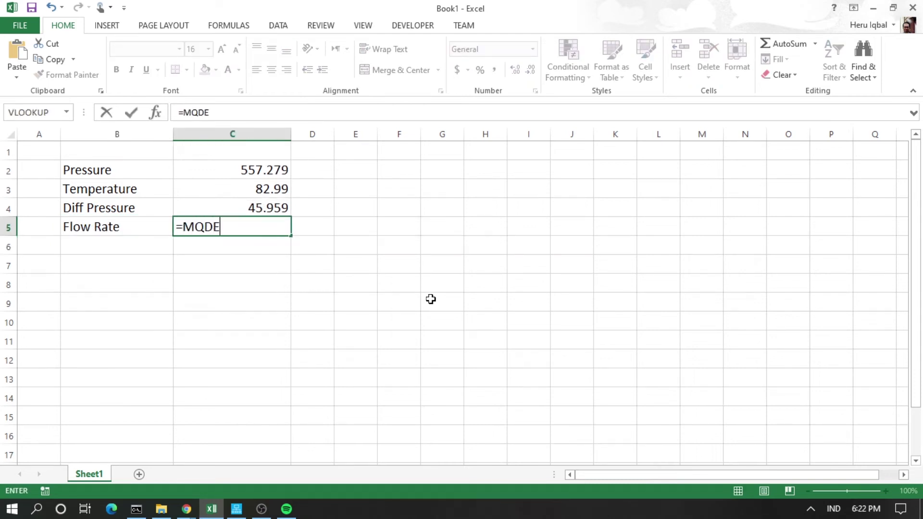
{"action": "type", "text": "DE"}
{"action": "type", "text": "T"}
{"action": "key", "text": "BackSpace"}
{"action": "type", "text": "O"}
{"action": "key", "text": "BackSpace"}
{"action": "type", "text": "iot!tag5"}
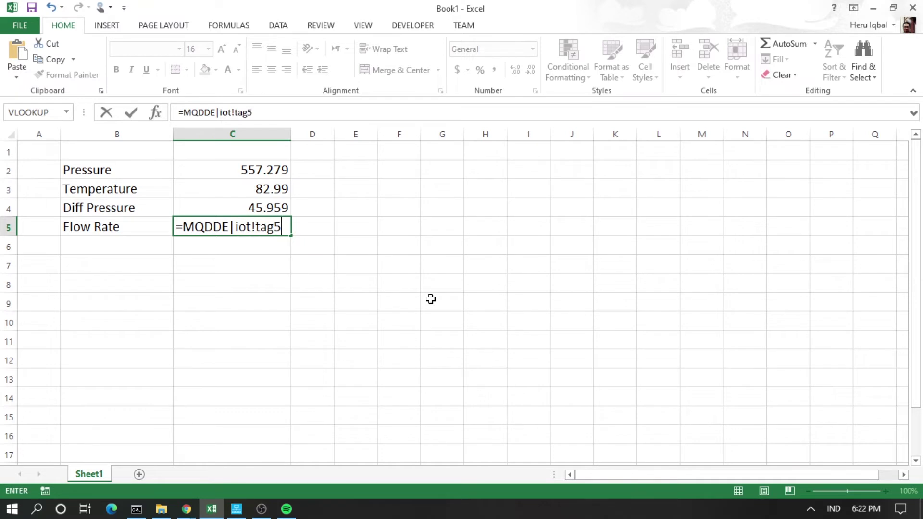
{"action": "key", "text": "Return"}
{"action": "key", "text": "Up"}
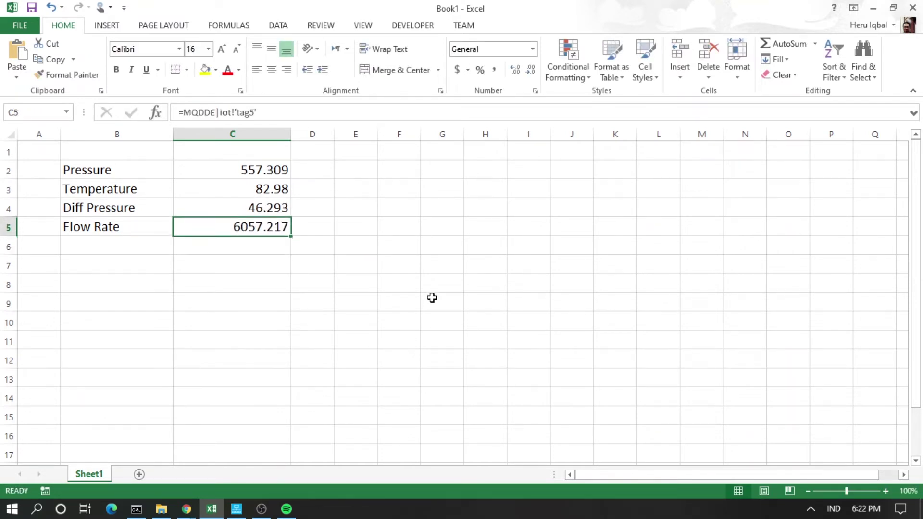
{"action": "key", "text": "Up"}
{"action": "key", "text": "Up"}
{"action": "key", "text": "Up"}
{"action": "key", "text": "Right"}
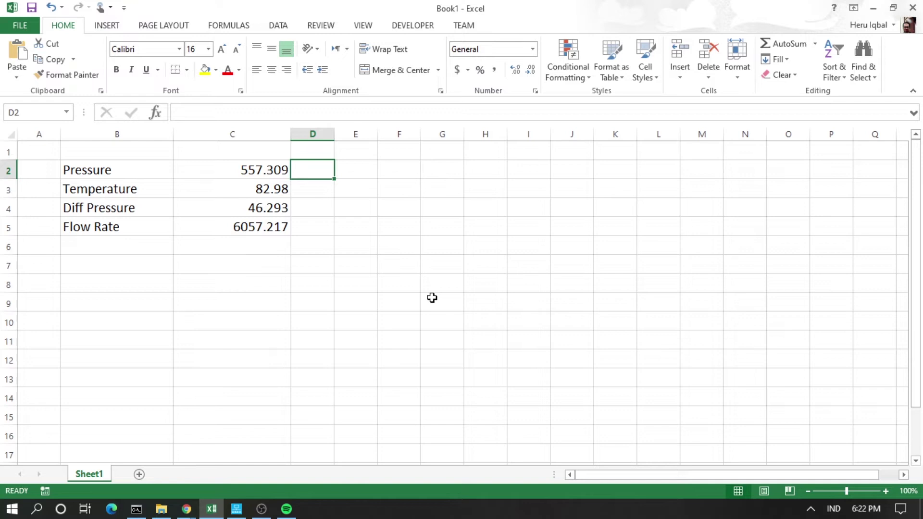
Widen column D and copy the C2:C5 reading formulas into D2:D5.
{"action": "left_click_drag", "start_coordinate": [335, 134], "coordinate": [383, 135]}
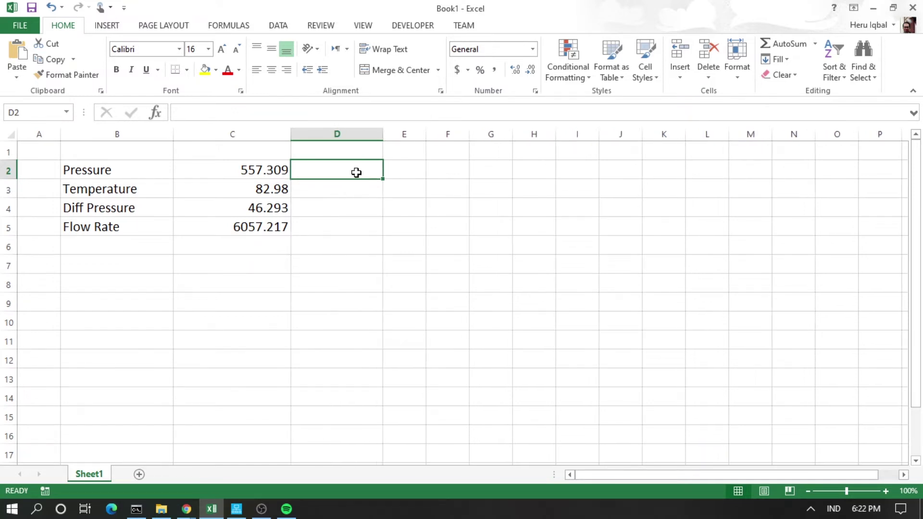
{"action": "left_click_drag", "start_coordinate": [262, 171], "coordinate": [247, 230]}
{"action": "key", "text": "ctrl+q"}
{"action": "left_click", "coordinate": [316, 167]}
{"action": "left_click", "coordinate": [287, 170]}
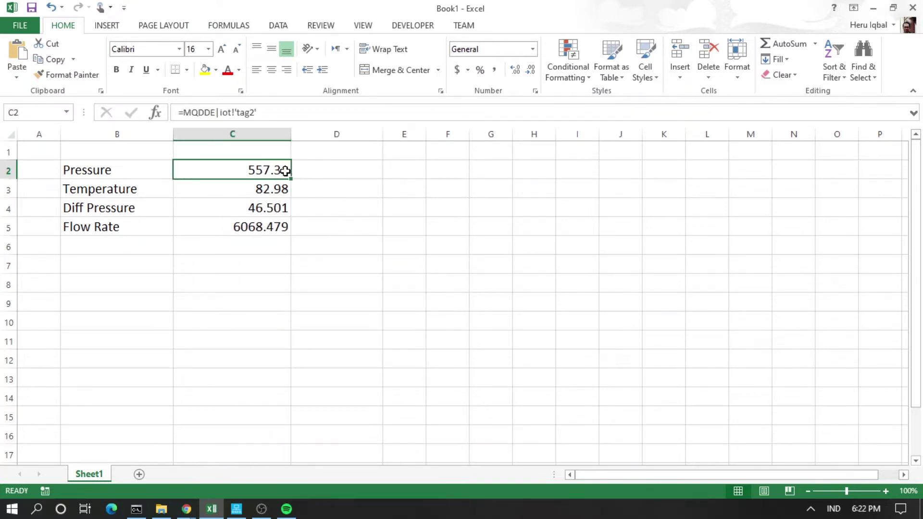
{"action": "left_click_drag", "start_coordinate": [265, 220], "coordinate": [260, 226]}
{"action": "key", "text": "ctrl+c"}
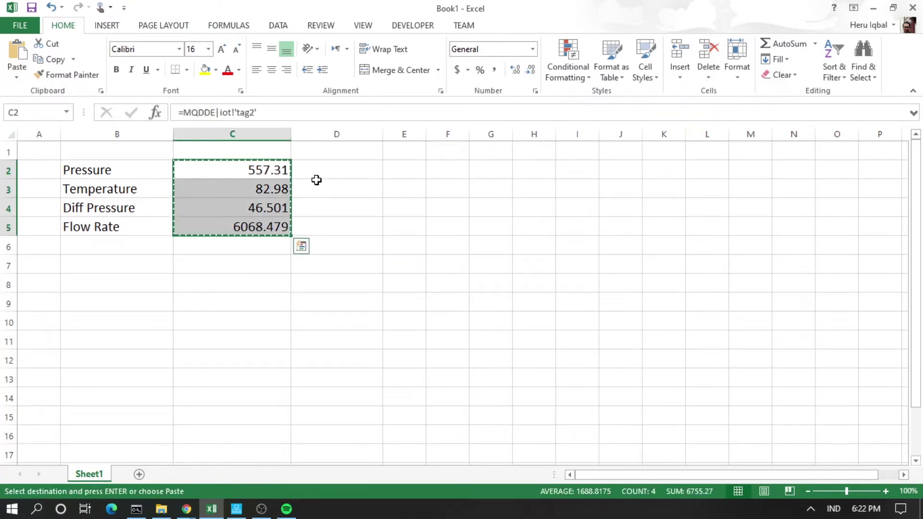
{"action": "left_click", "coordinate": [322, 169]}
{"action": "key", "text": "ctrl+v"}
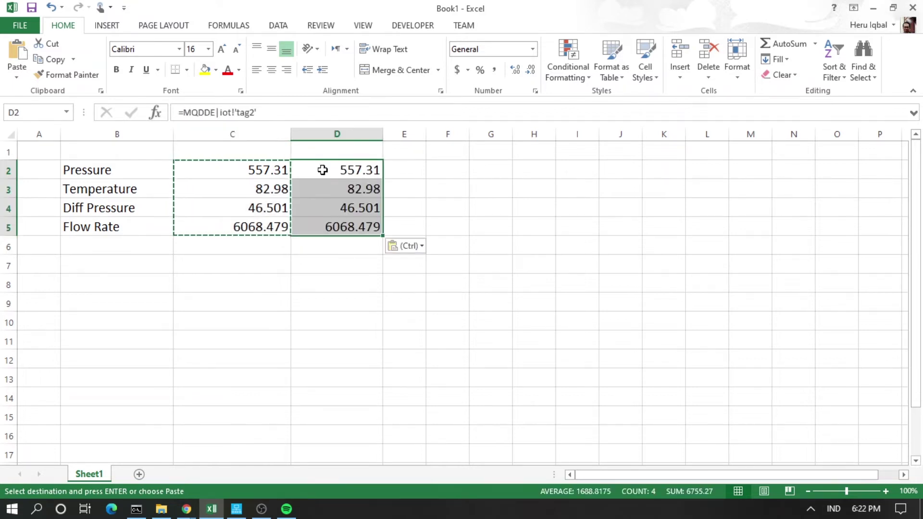
{"action": "left_click", "coordinate": [360, 172]}
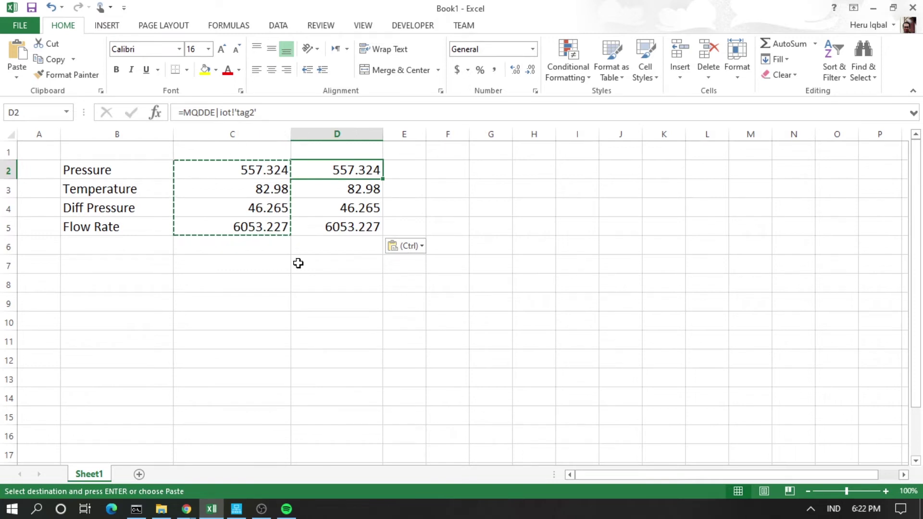
{"action": "key", "text": "Escape"}
{"action": "left_click", "coordinate": [264, 227]}
Change each D2:D5 formula's tag number, giving readings 487.861, 89.43, 80.216 and 0.
{"action": "left_click", "coordinate": [336, 167]}
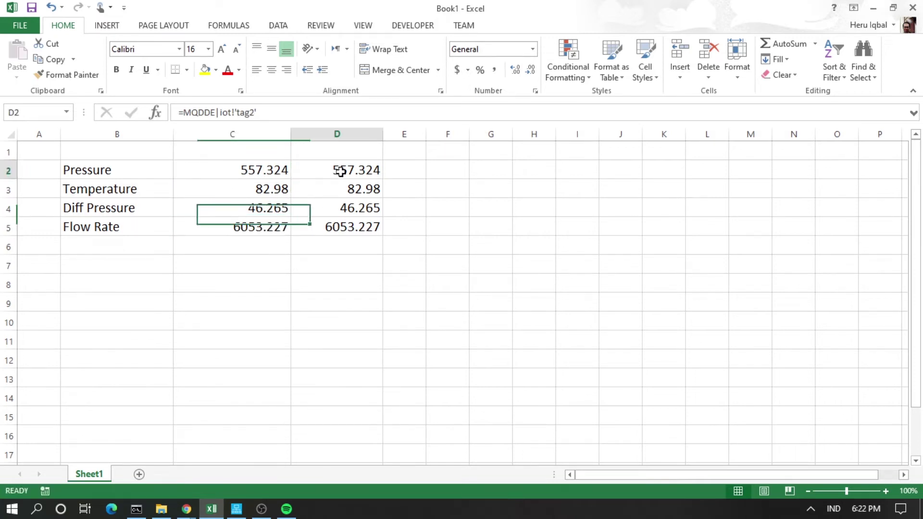
{"action": "left_click", "coordinate": [250, 113]}
{"action": "key", "text": "shift+Right"}
{"action": "type", "text": "3"}
{"action": "key", "text": "Return"}
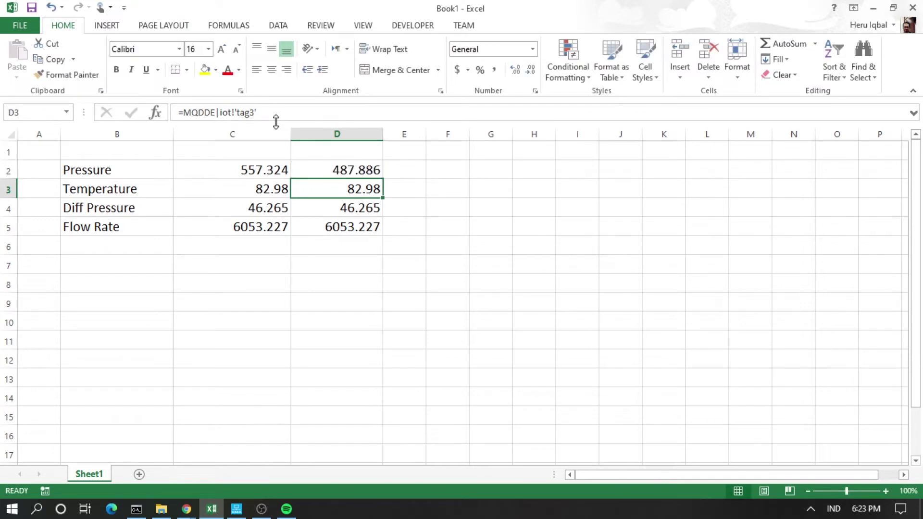
{"action": "left_click", "coordinate": [255, 110]}
{"action": "key", "text": "BackSpace"}
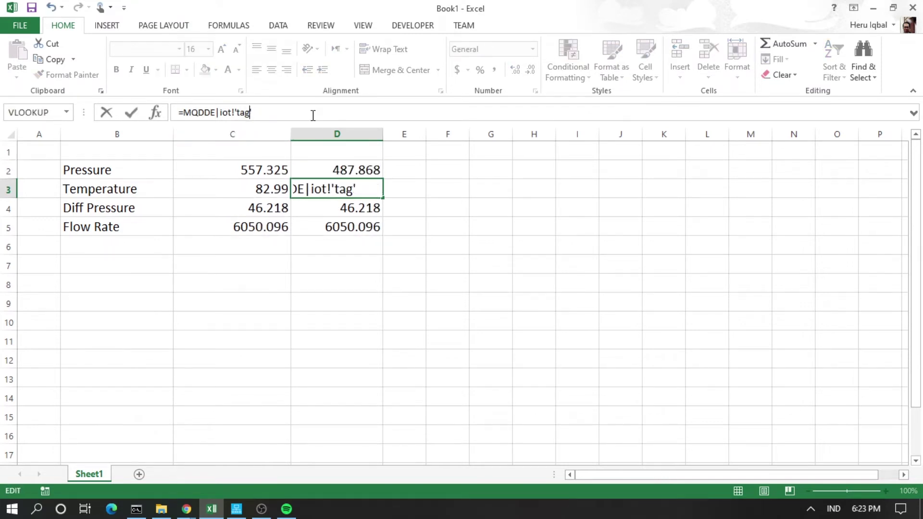
{"action": "type", "text": "7"}
{"action": "key", "text": "Return"}
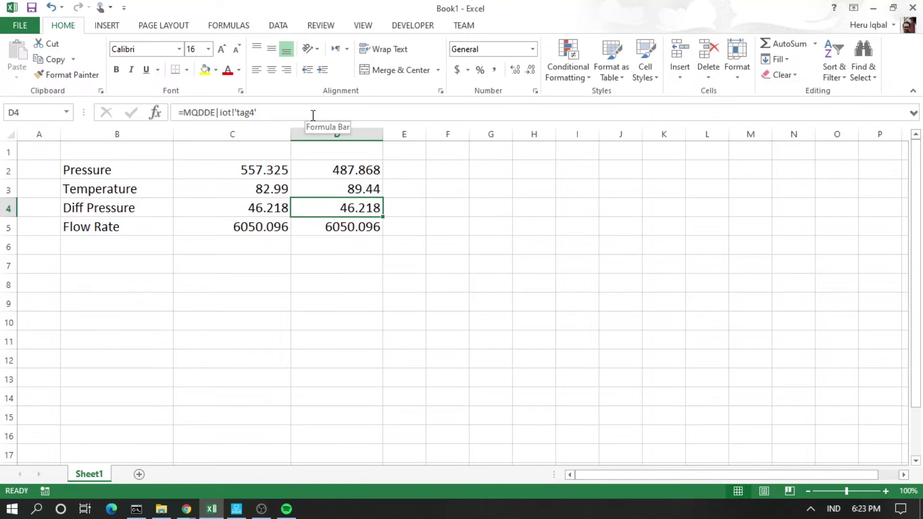
{"action": "left_click", "coordinate": [249, 111]}
{"action": "key", "text": "shift+Right"}
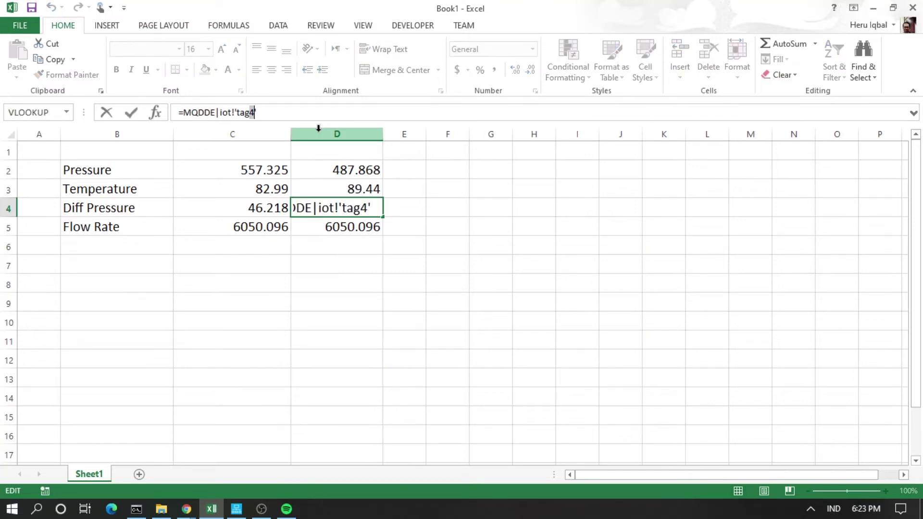
{"action": "type", "text": "8"}
{"action": "key", "text": "Return"}
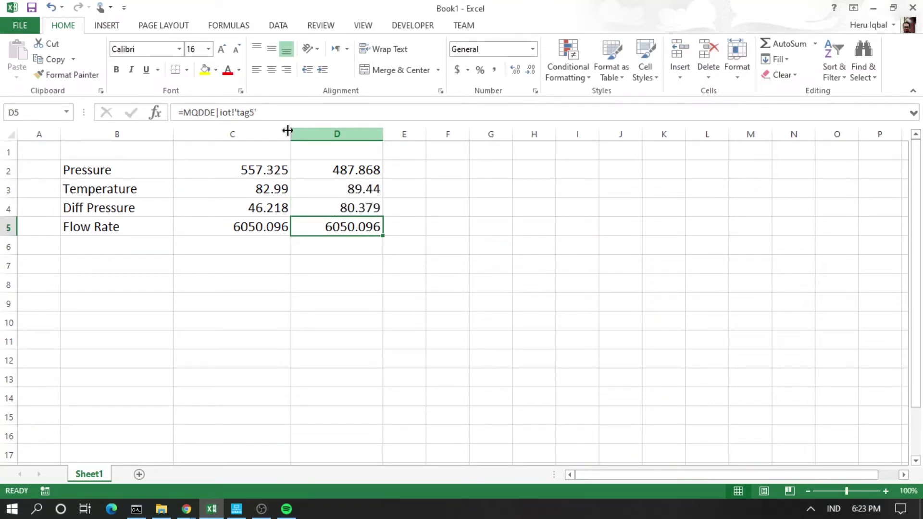
{"action": "left_click", "coordinate": [249, 111]}
{"action": "key", "text": "shift+Right"}
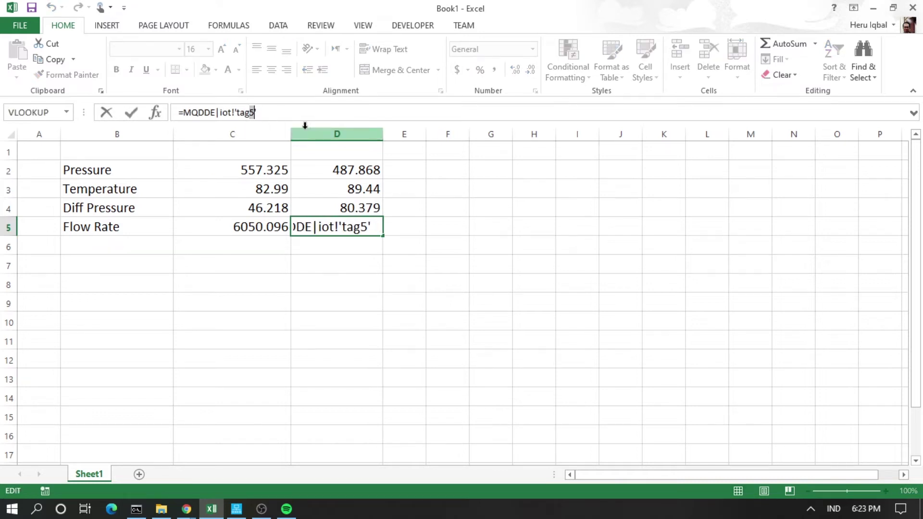
{"action": "type", "text": "9"}
{"action": "key", "text": "Return"}
{"action": "key", "text": "Up"}
{"action": "key", "text": "Up"}
{"action": "key", "text": "Up"}
{"action": "key", "text": "Up"}
{"action": "key", "text": "Up"}
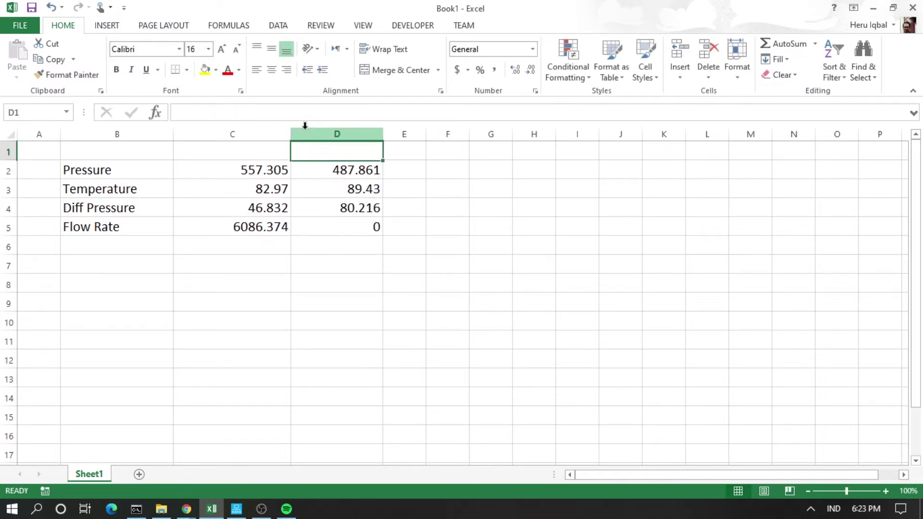
Put Meter Line 1 in C1 and Meter Line 2 in D1, centre both, and widen column D.
{"action": "key", "text": "Left"}
{"action": "type", "text": "Meter Line"}
{"action": "key", "text": "Tab"}
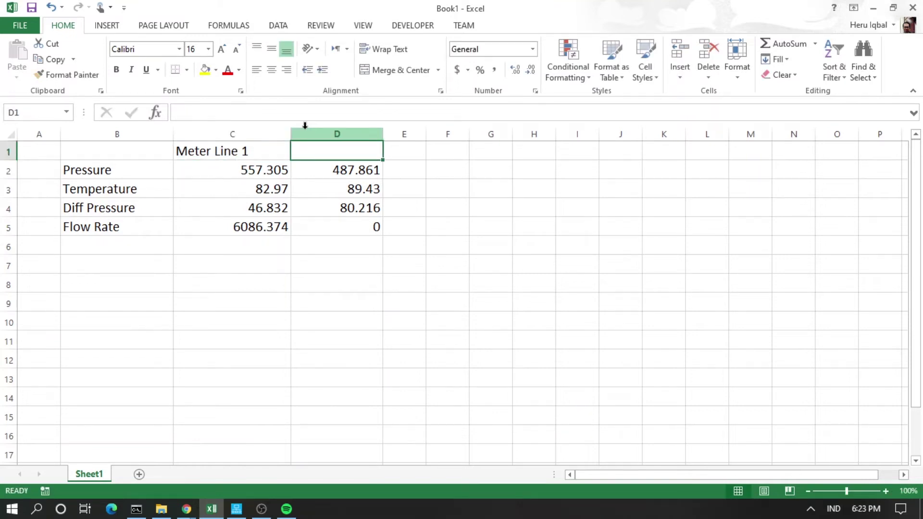
{"action": "type", "text": "Meter Line 2"}
{"action": "key", "text": "Return"}
{"action": "key", "text": "Up"}
{"action": "key", "text": "Left"}
{"action": "key", "text": "shift+Right"}
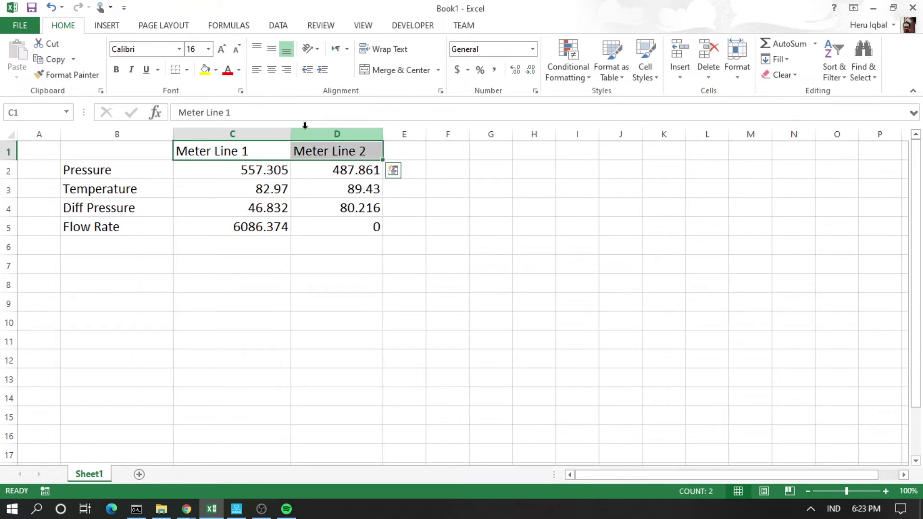
{"action": "left_click", "coordinate": [271, 69]}
{"action": "left_click", "coordinate": [272, 49]}
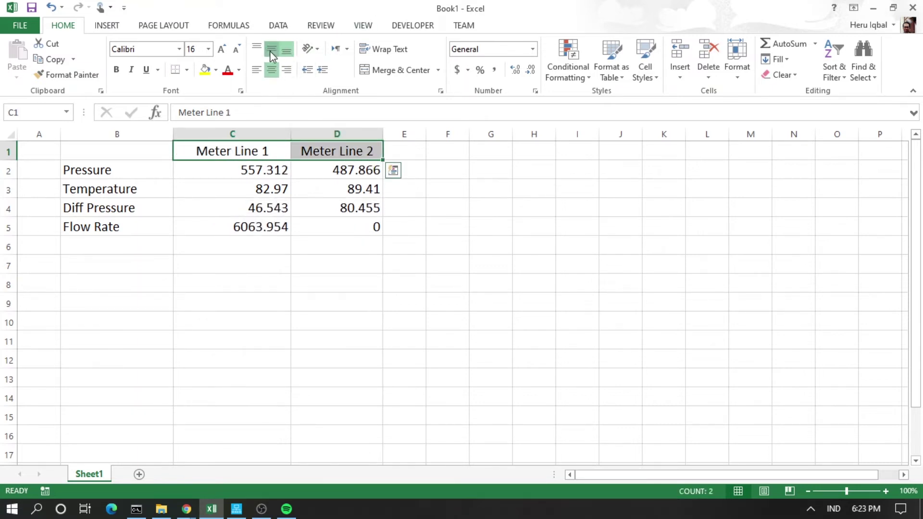
{"action": "left_click_drag", "start_coordinate": [382, 135], "coordinate": [401, 135]}
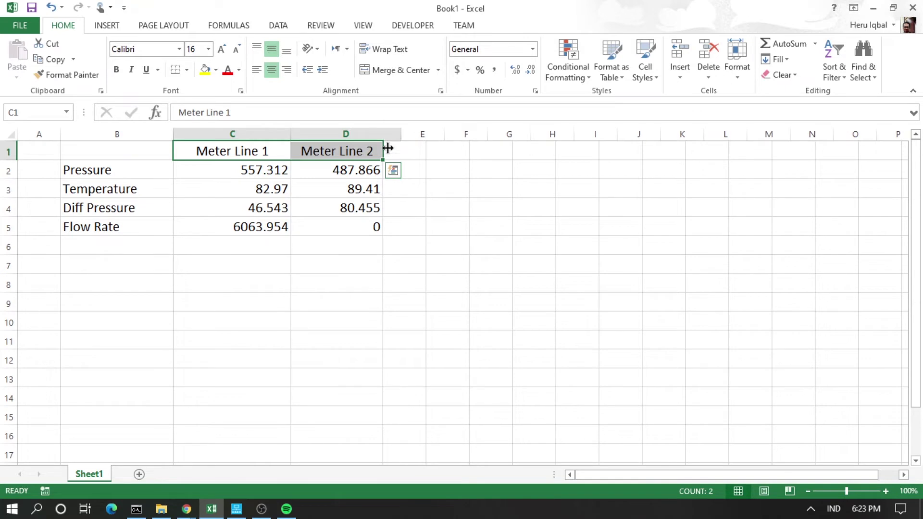
Label B7 'Last Update' and link C7 to the live MQDDE timestamp.
{"action": "left_click", "coordinate": [130, 258]}
{"action": "type", "text": "Ls"}
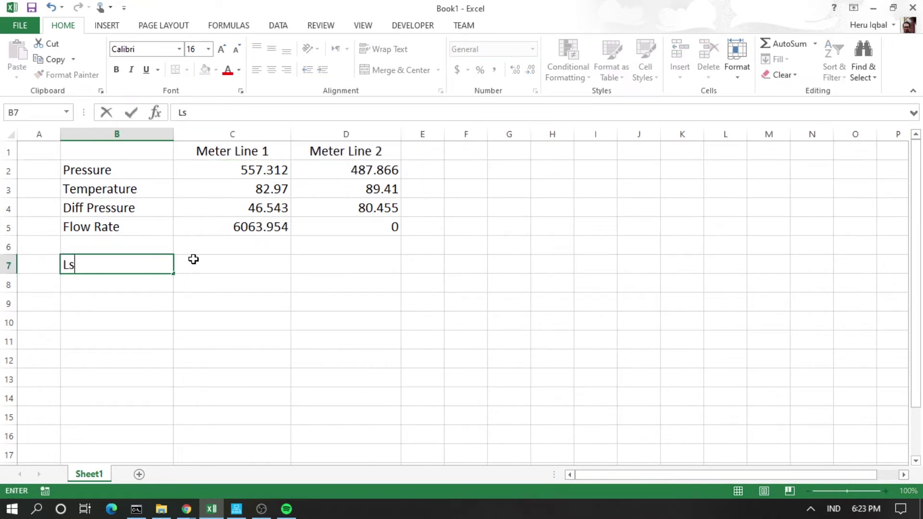
{"action": "key", "text": "BackSpace"}
{"action": "type", "text": "ast Update"}
{"action": "key", "text": "Return"}
{"action": "left_click", "coordinate": [193, 259]}
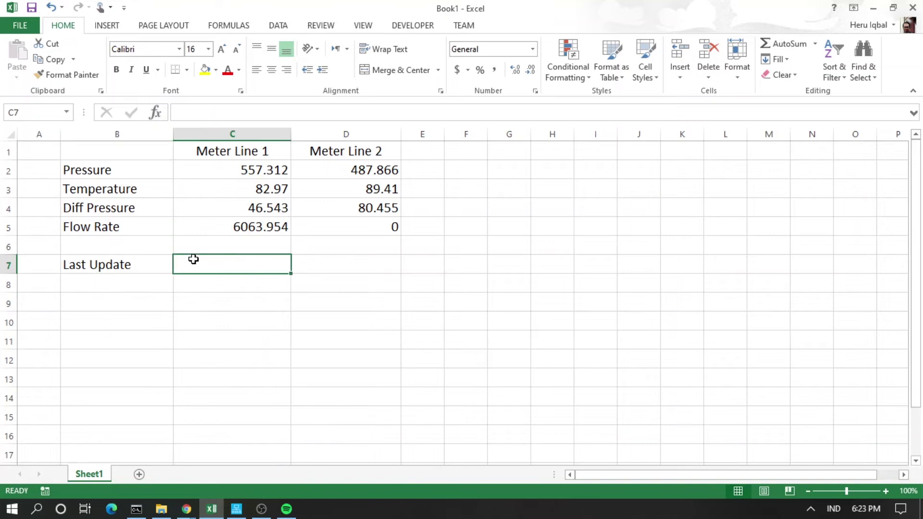
{"action": "type", "text": "=MQDDE|iot!"}
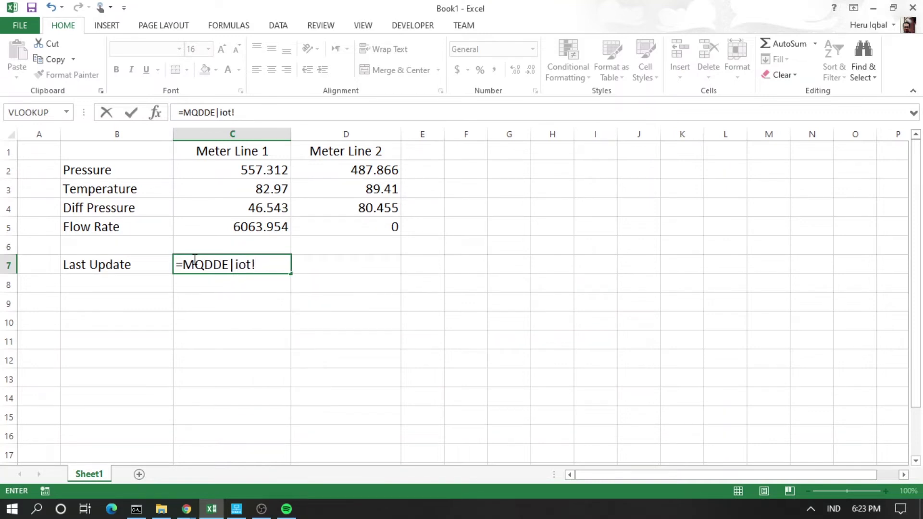
{"action": "type", "text": "g1"}
{"action": "key", "text": "Return"}
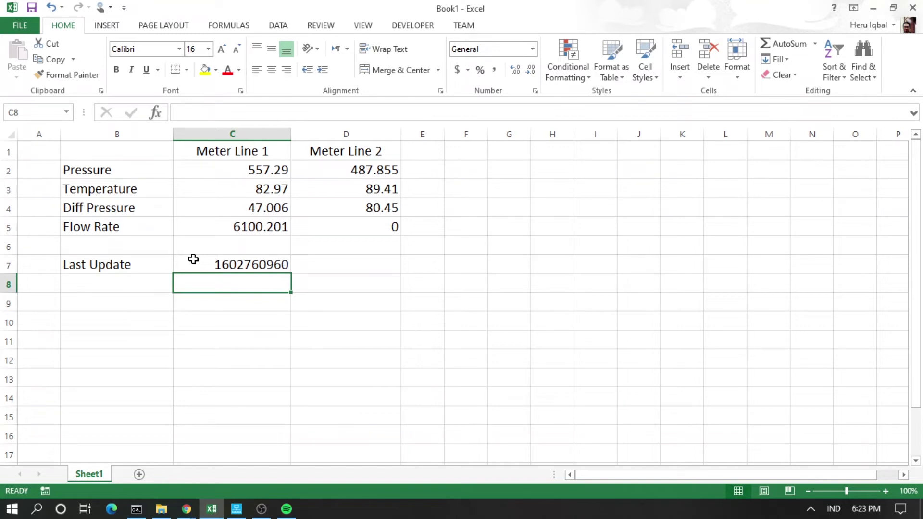
Enter =C7*1000 in D7 to scale the timestamp to milliseconds.
{"action": "left_click", "coordinate": [311, 268]}
{"action": "type", "text": "="}
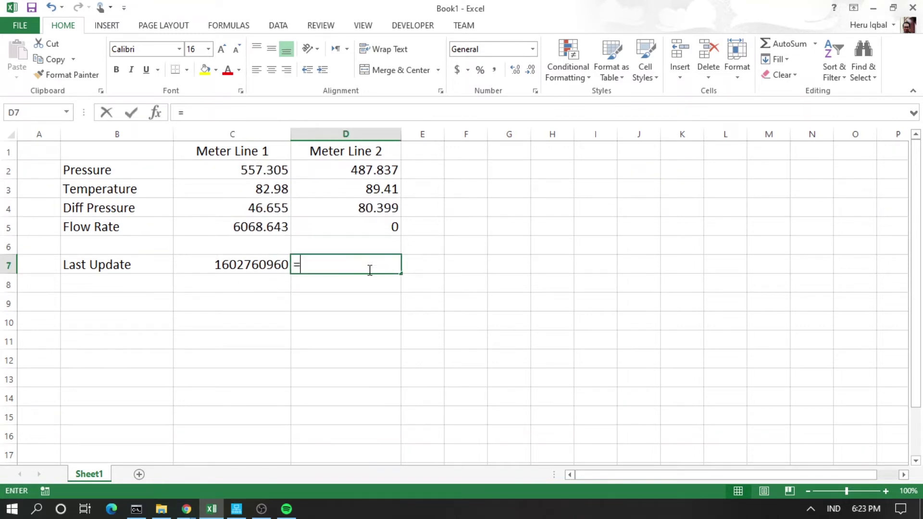
{"action": "key", "text": "Left"}
{"action": "type", "text": "*1000"}
{"action": "key", "text": "Return"}
{"action": "left_click", "coordinate": [368, 269]}
Apply the custom d-mmm-yy number format to D7.
{"action": "right_click", "coordinate": [368, 267]}
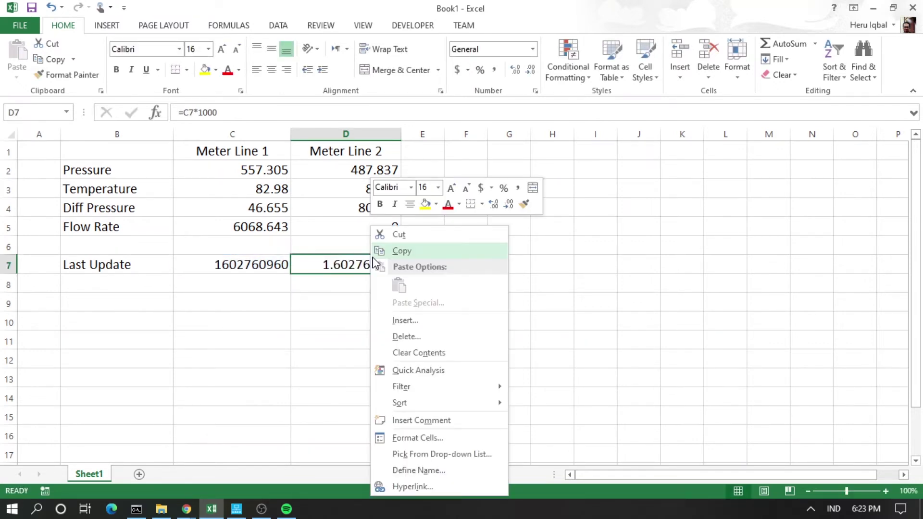
{"action": "left_click", "coordinate": [428, 439]}
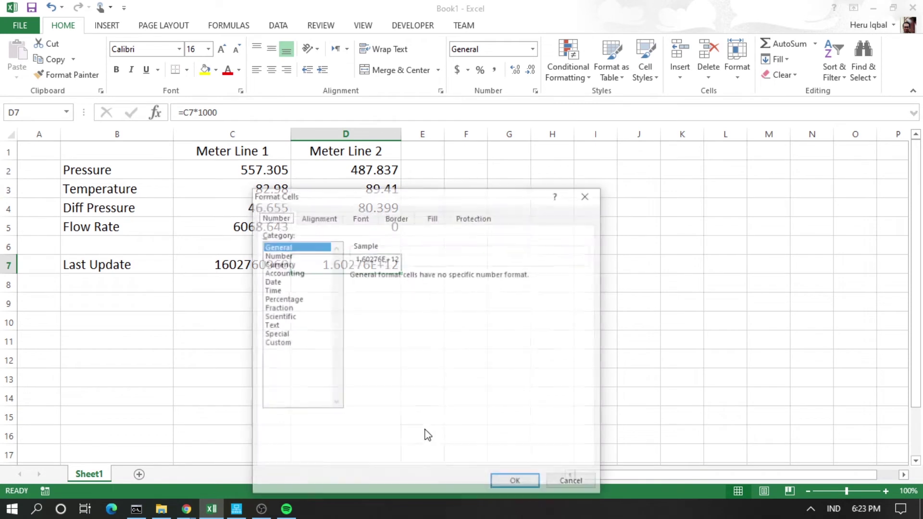
{"action": "left_click", "coordinate": [275, 282]}
{"action": "left_click", "coordinate": [278, 292]}
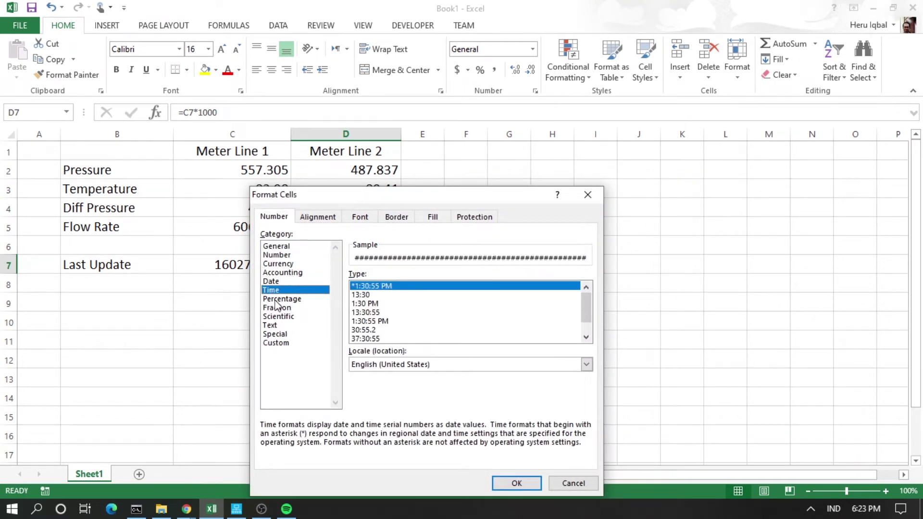
{"action": "left_click", "coordinate": [289, 328]}
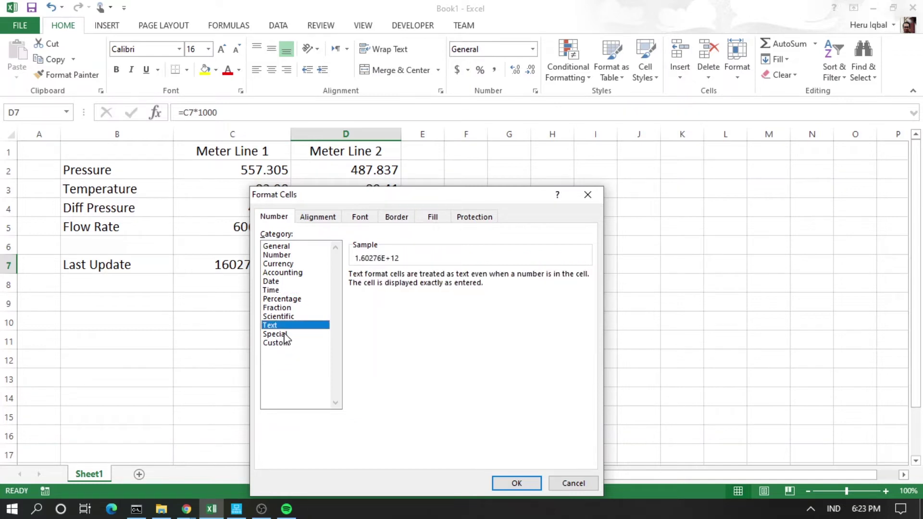
{"action": "left_click", "coordinate": [283, 343]}
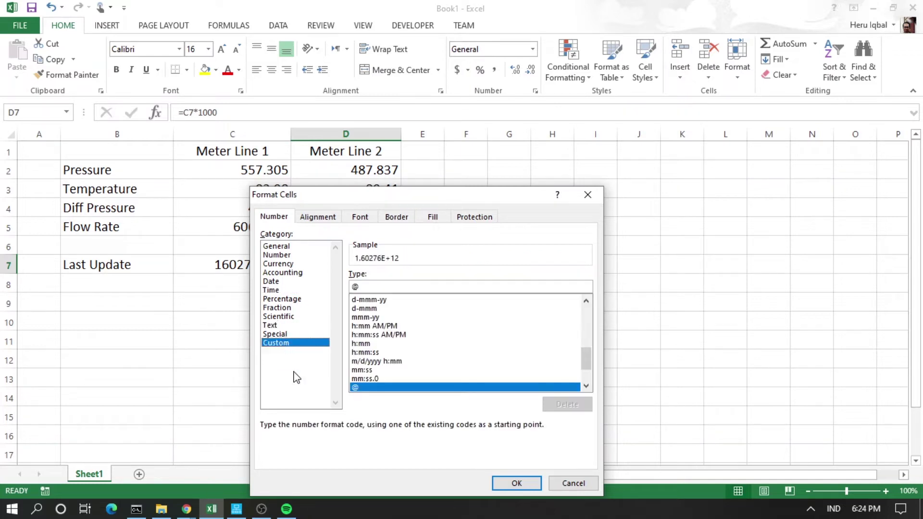
{"action": "left_click", "coordinate": [369, 301]}
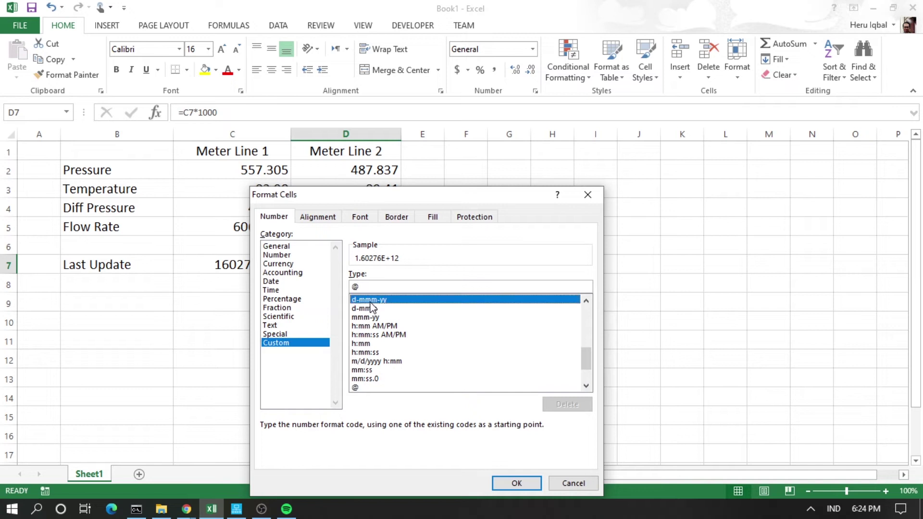
{"action": "left_click", "coordinate": [567, 482]}
Reselect the Meter Line 2 Last Update cell, then bring the Node-RED browser window forward.
{"action": "left_click", "coordinate": [377, 317]}
{"action": "left_click", "coordinate": [354, 266]}
{"action": "left_click", "coordinate": [187, 508]}
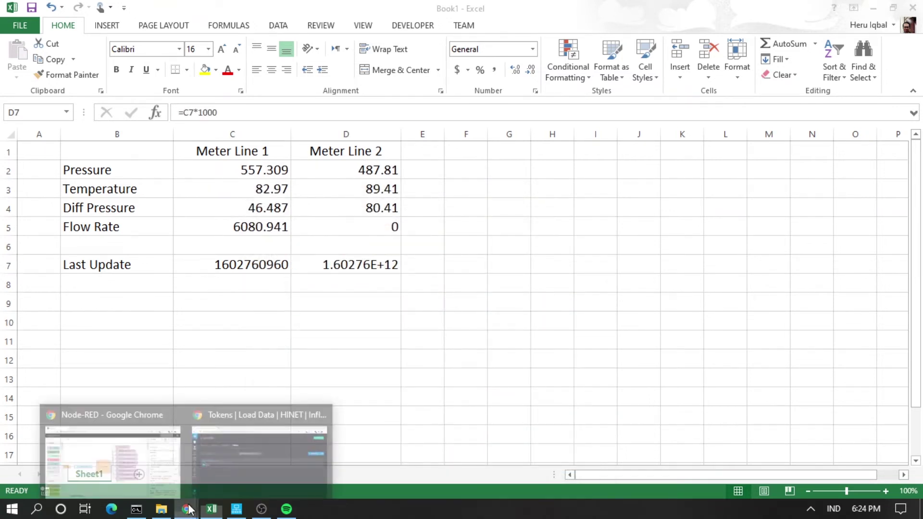
{"action": "left_click", "coordinate": [120, 423]}
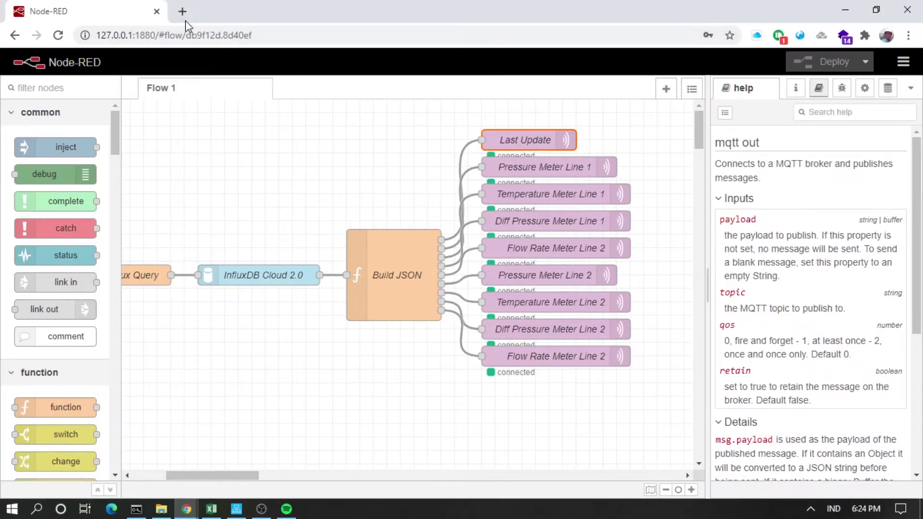
Search Google in a new tab for 'timestamp to date excel'.
{"action": "left_click", "coordinate": [183, 11]}
{"action": "type", "text": "time"}
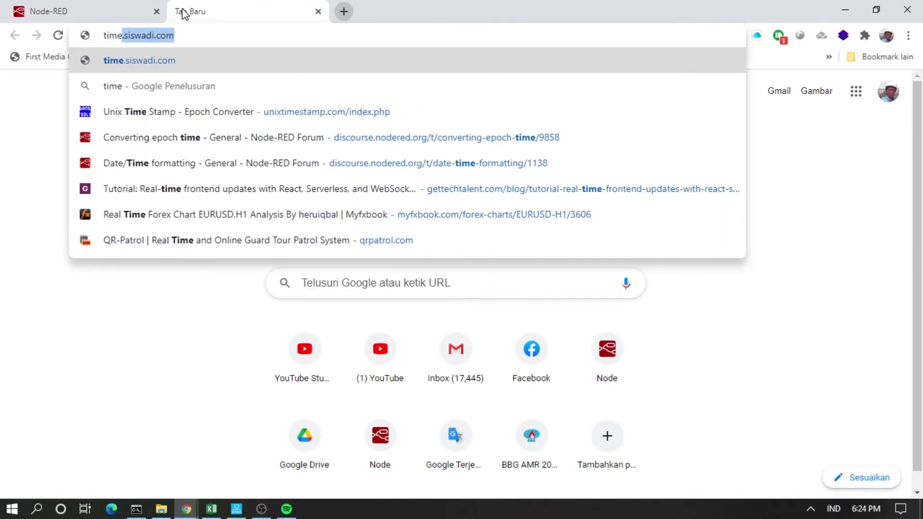
{"action": "type", "text": "stamp "}
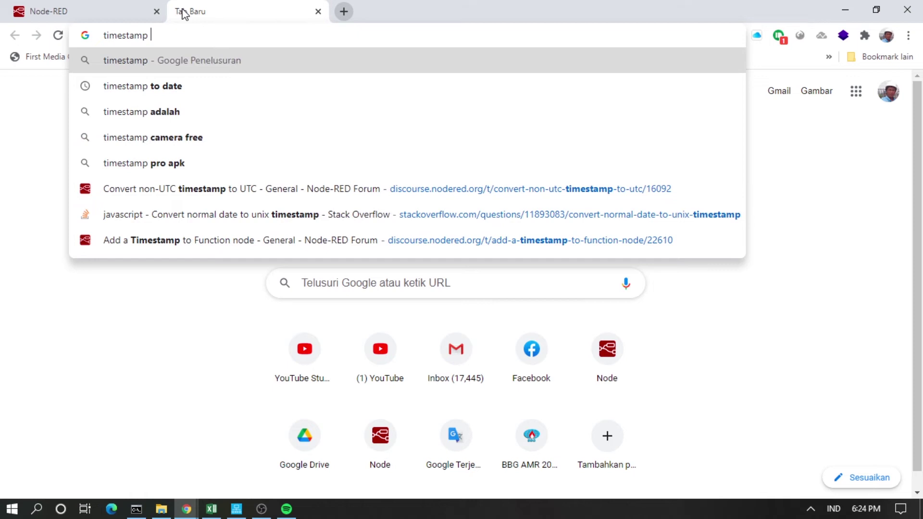
{"action": "type", "text": "y"}
{"action": "key", "text": "BackSpace"}
{"action": "type", "text": "t"}
{"action": "key", "text": "Down"}
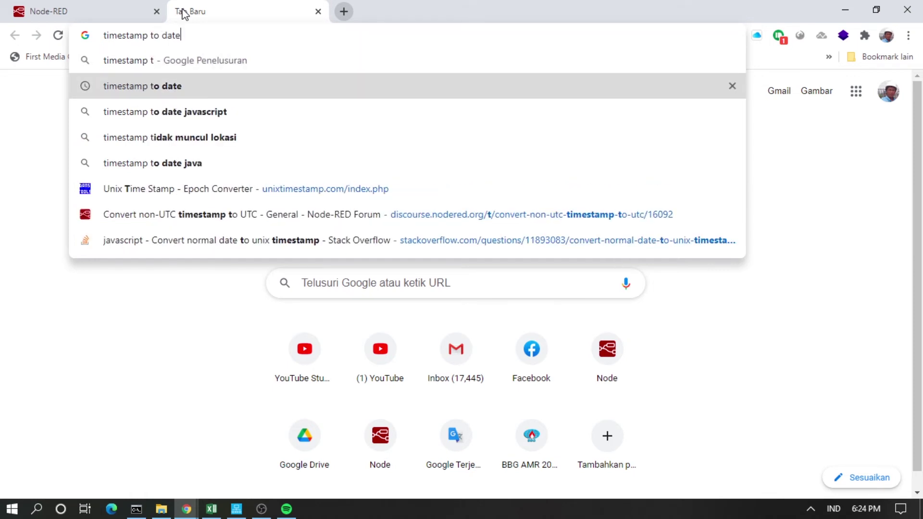
{"action": "type", "text": "e"}
{"action": "key", "text": "Down"}
{"action": "key", "text": "Return"}
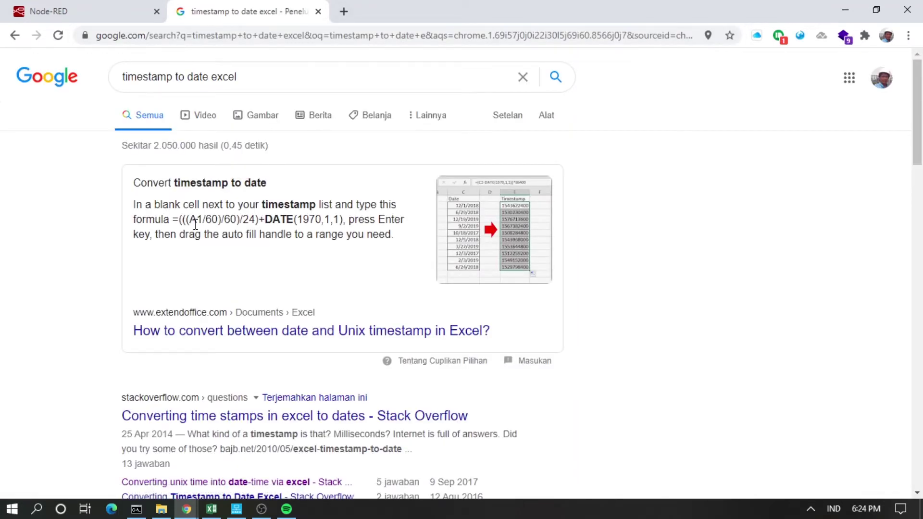
Read ExtendOffice's date-to-Unix-timestamp article, then return to the Excel workbook.
{"action": "left_click", "coordinate": [201, 331]}
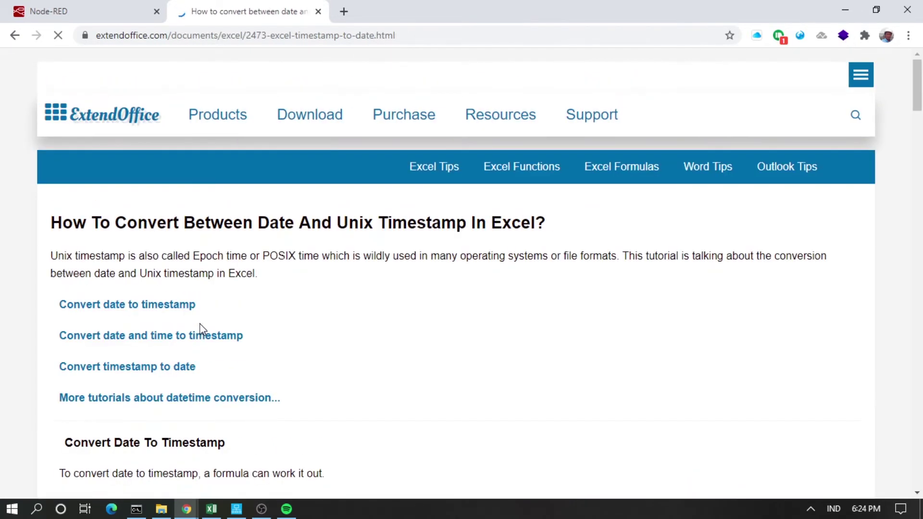
{"action": "scroll", "coordinate": [201, 327], "scroll_direction": "down", "scroll_amount": 6}
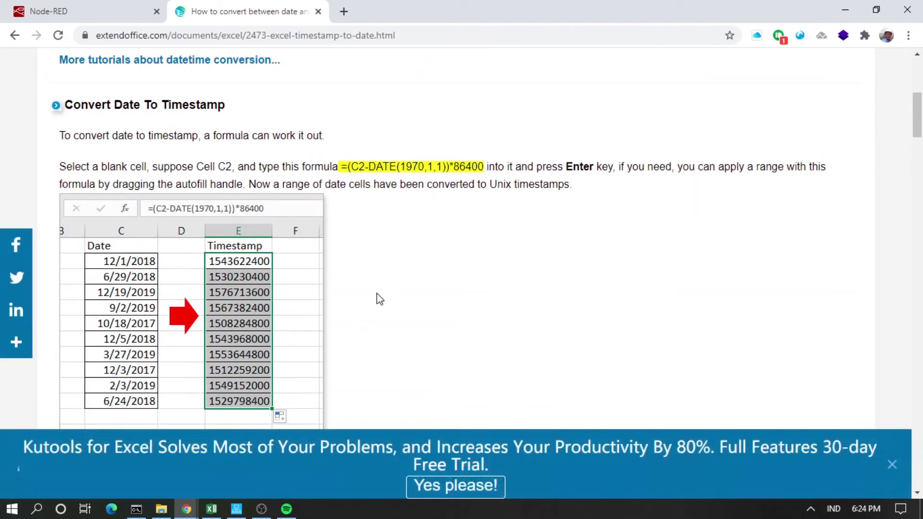
{"action": "scroll", "coordinate": [378, 298], "scroll_direction": "down", "scroll_amount": 5}
{"action": "scroll", "coordinate": [378, 295], "scroll_direction": "down", "scroll_amount": 6}
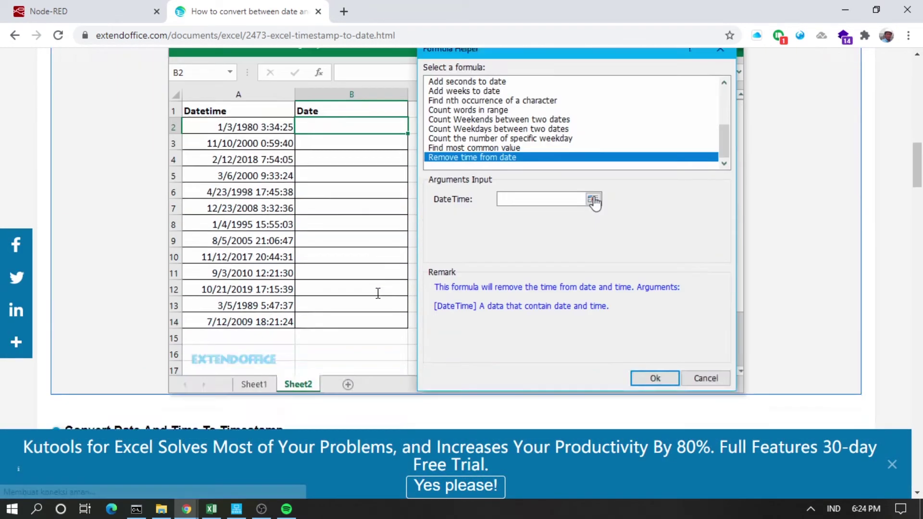
{"action": "scroll", "coordinate": [378, 295], "scroll_direction": "down", "scroll_amount": 8}
{"action": "scroll", "coordinate": [598, 276], "scroll_direction": "down", "scroll_amount": 1}
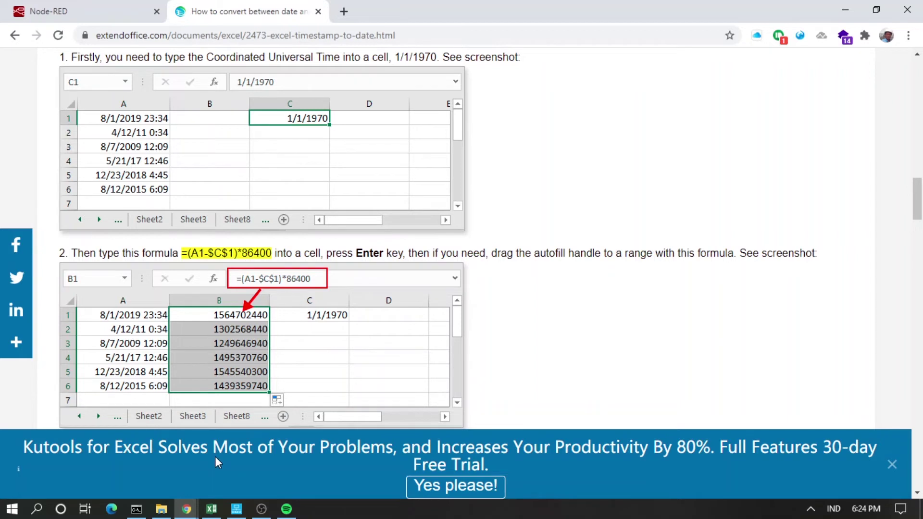
{"action": "left_click", "coordinate": [212, 509]}
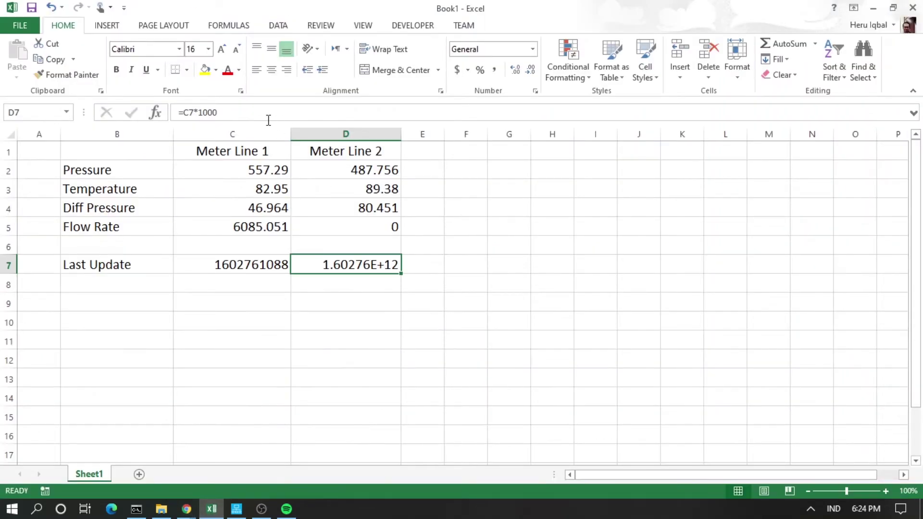
Change D7's formula from =C7*1000 to =C7*86400.
{"action": "left_click", "coordinate": [197, 114]}
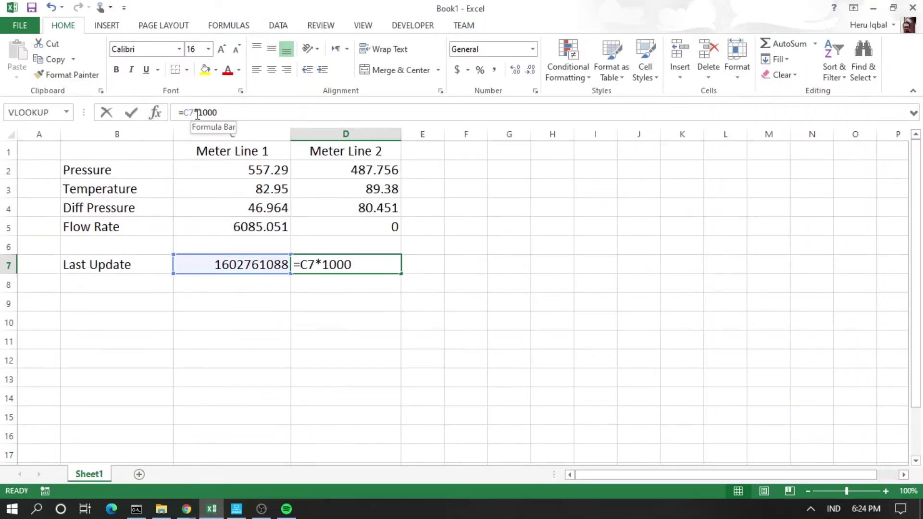
{"action": "double_click", "coordinate": [225, 111]}
{"action": "type", "text": "864"}
{"action": "key", "text": "Return"}
{"action": "key", "text": "Up"}
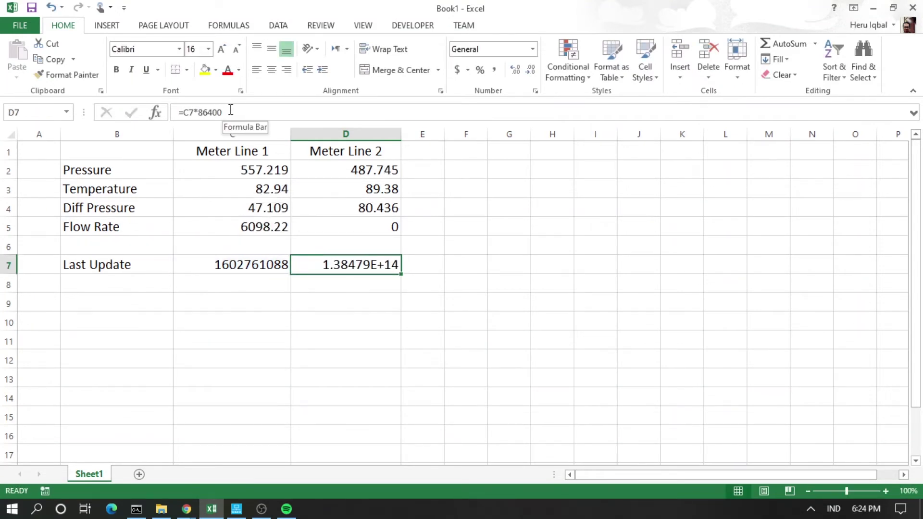
Give D7 a Date number format.
{"action": "right_click", "coordinate": [332, 262]}
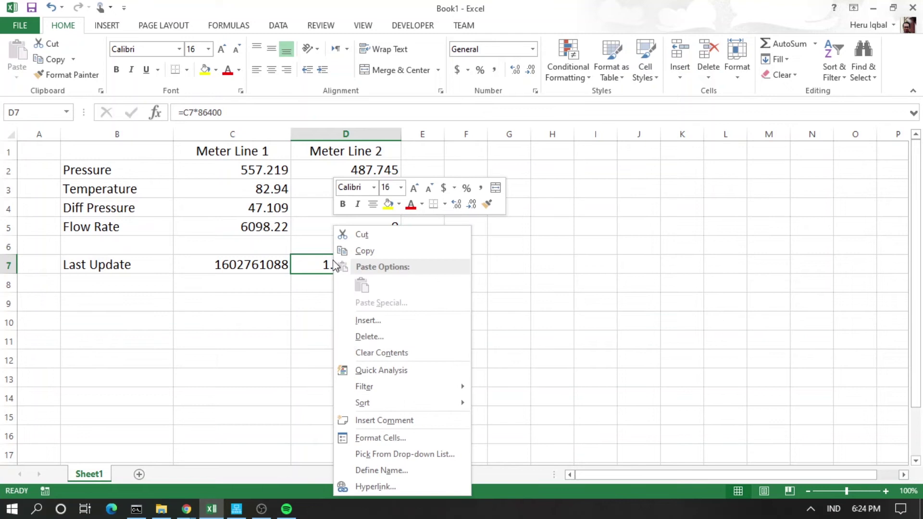
{"action": "left_click", "coordinate": [369, 435]}
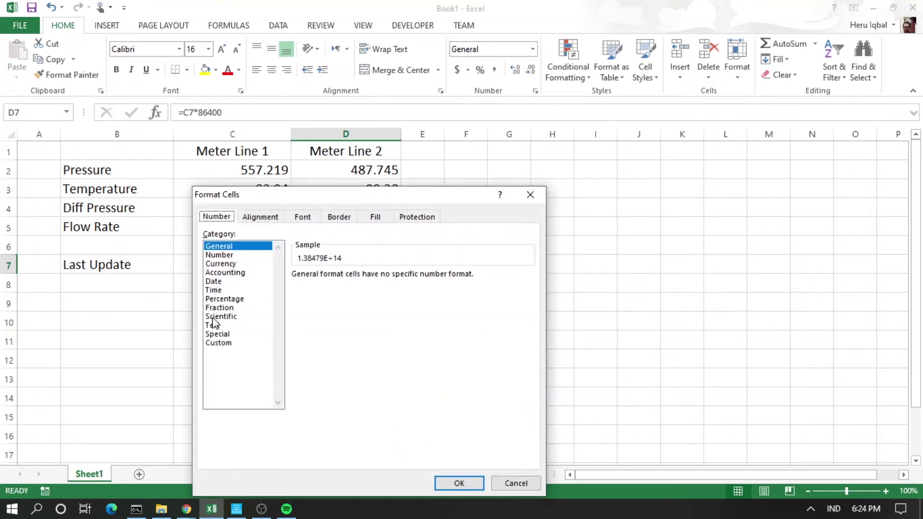
{"action": "left_click", "coordinate": [223, 290]}
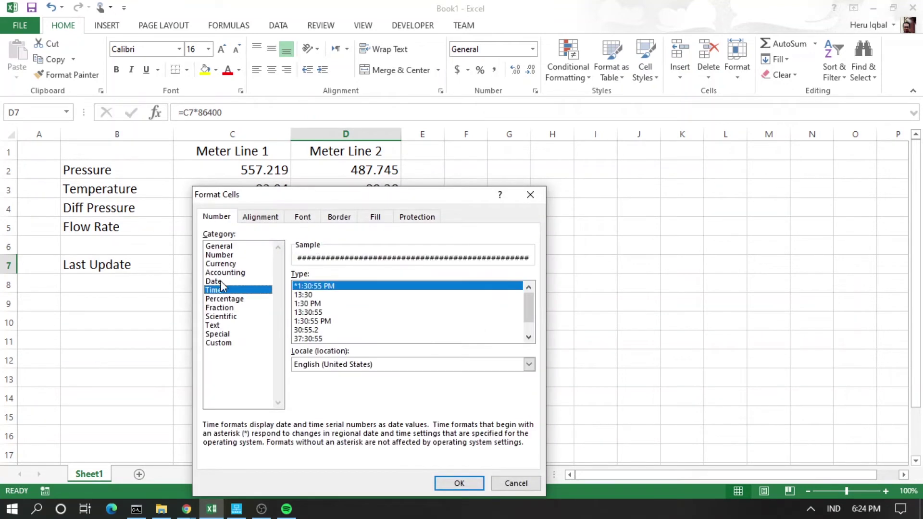
{"action": "left_click", "coordinate": [222, 281]}
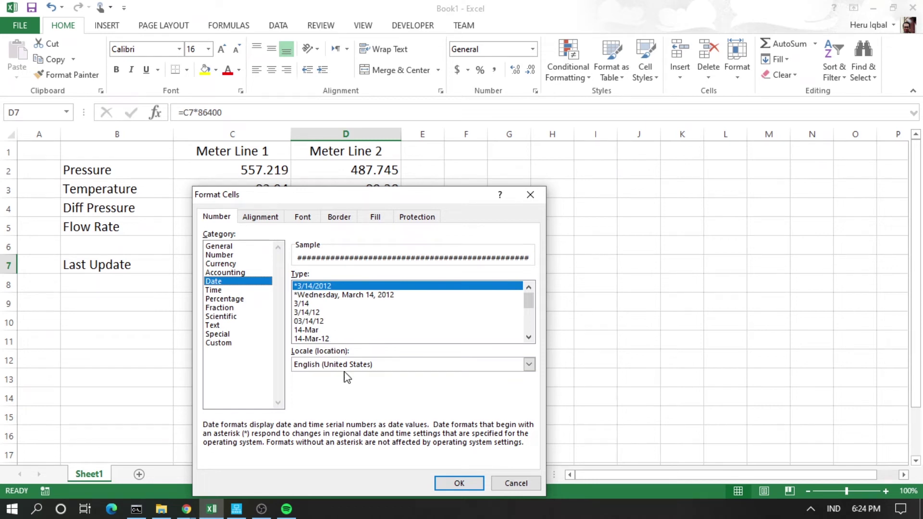
{"action": "left_click", "coordinate": [444, 483]}
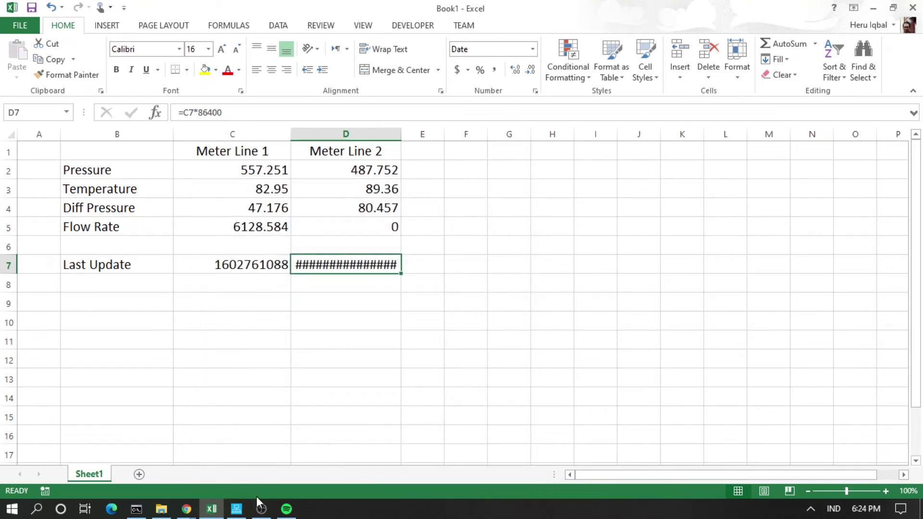
{"action": "left_click", "coordinate": [186, 510]}
Select the =(((A1/60)/60)/24)+DATE(1970,1,1) formula in the ExtendOffice article.
{"action": "left_click", "coordinate": [134, 466]}
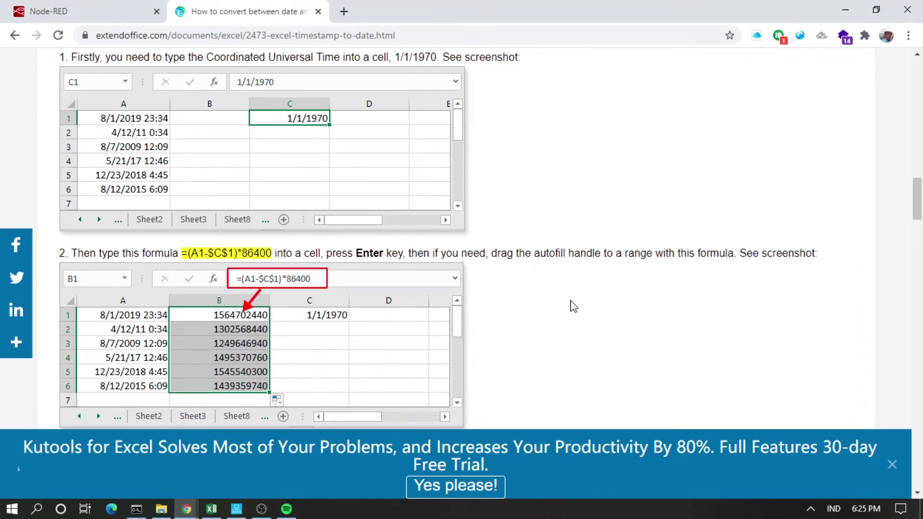
{"action": "scroll", "coordinate": [573, 306], "scroll_direction": "up", "scroll_amount": 3}
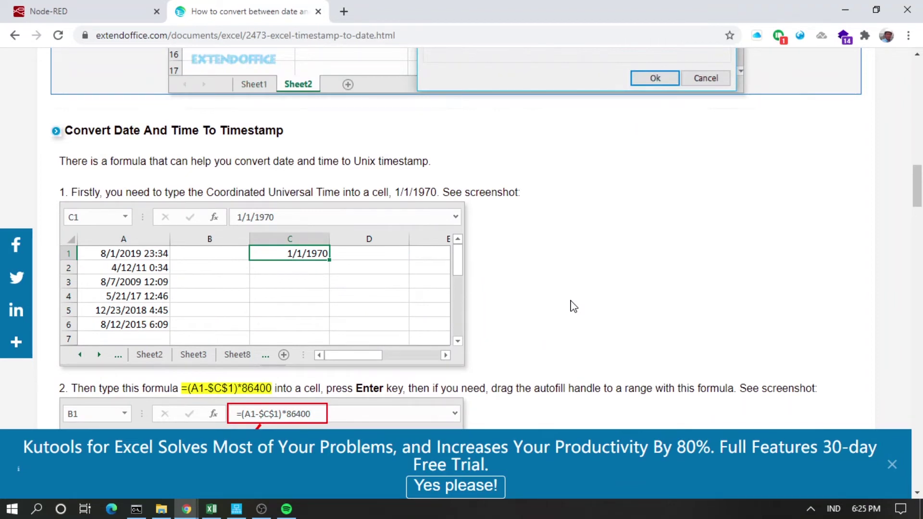
{"action": "scroll", "coordinate": [574, 307], "scroll_direction": "down", "scroll_amount": 7}
{"action": "scroll", "coordinate": [573, 306], "scroll_direction": "down", "scroll_amount": 4}
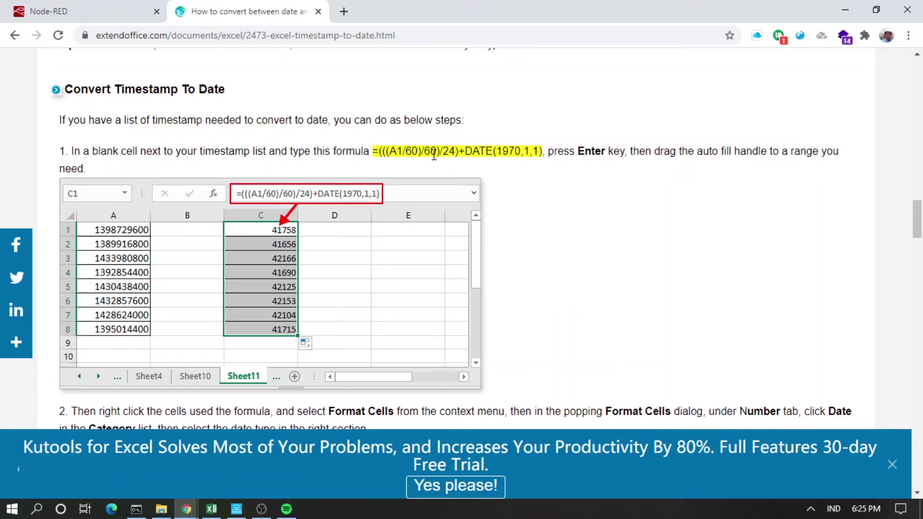
{"action": "left_click_drag", "start_coordinate": [373, 151], "coordinate": [546, 150]}
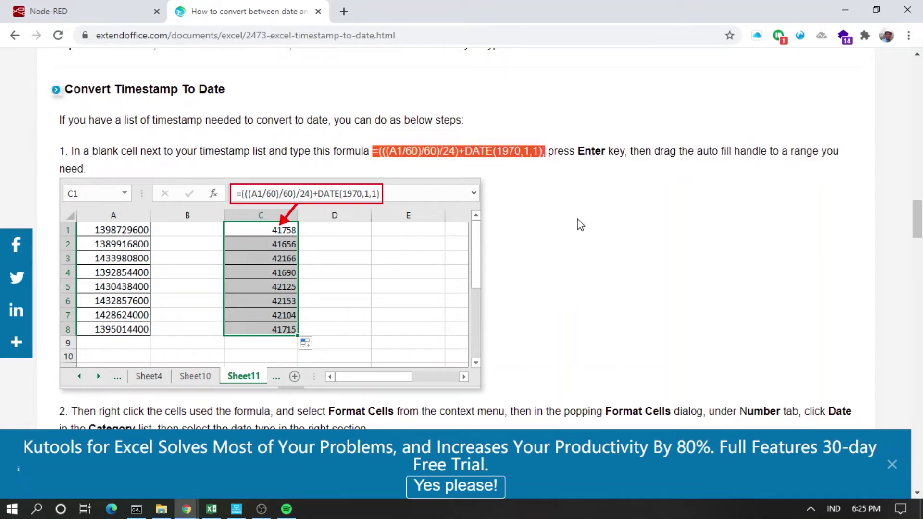
Replace D7's formula with =(((C7/60)/60)/24)+DATE(1970,1,1) and accept Excel's correction.
{"action": "left_click", "coordinate": [211, 509]}
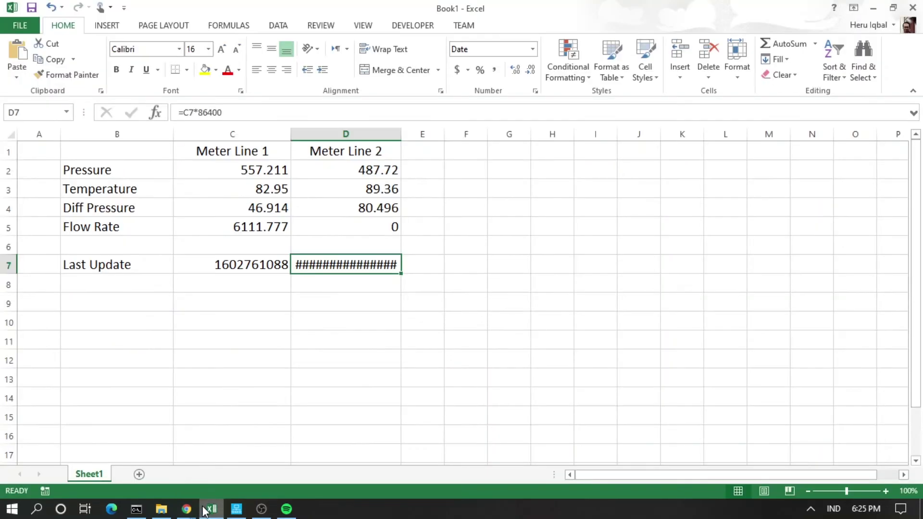
{"action": "left_click_drag", "start_coordinate": [201, 116], "coordinate": [256, 124]}
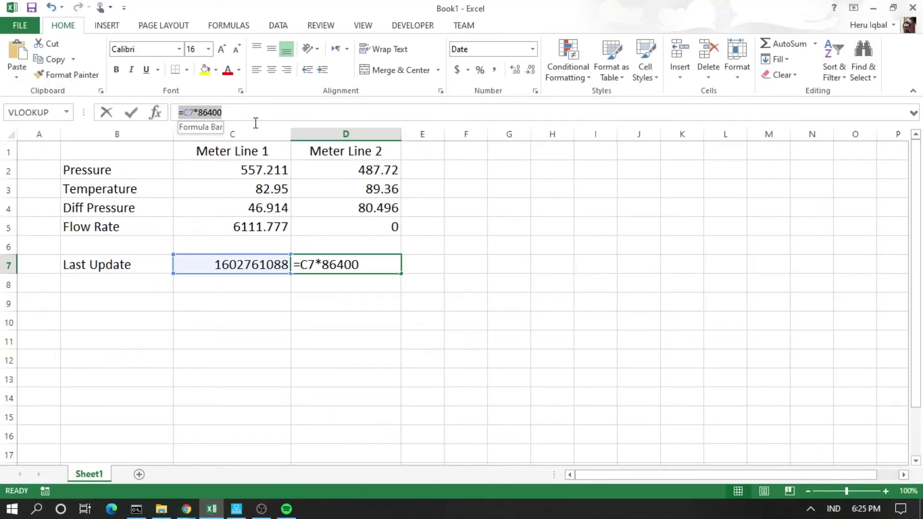
{"action": "type", "text": "=(((A1/60)/60)/24)+DATE(1970,1,1),"}
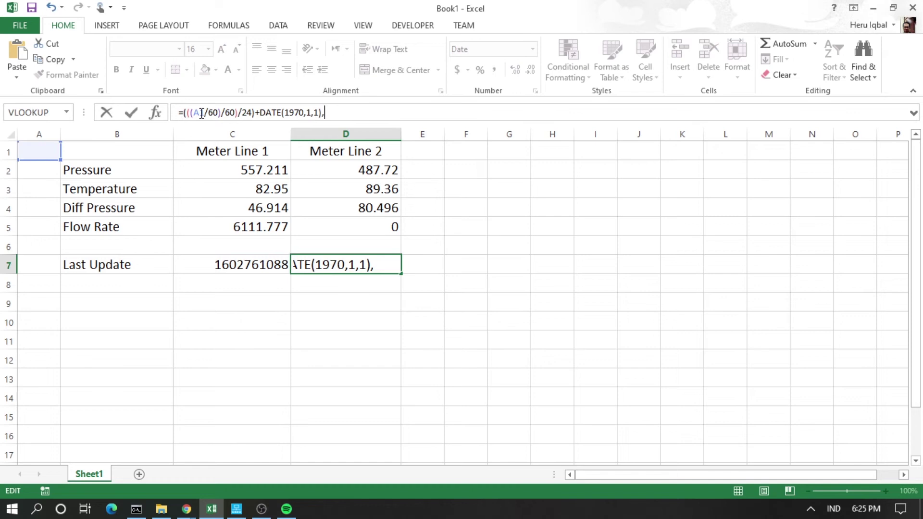
{"action": "key", "text": "Left"}
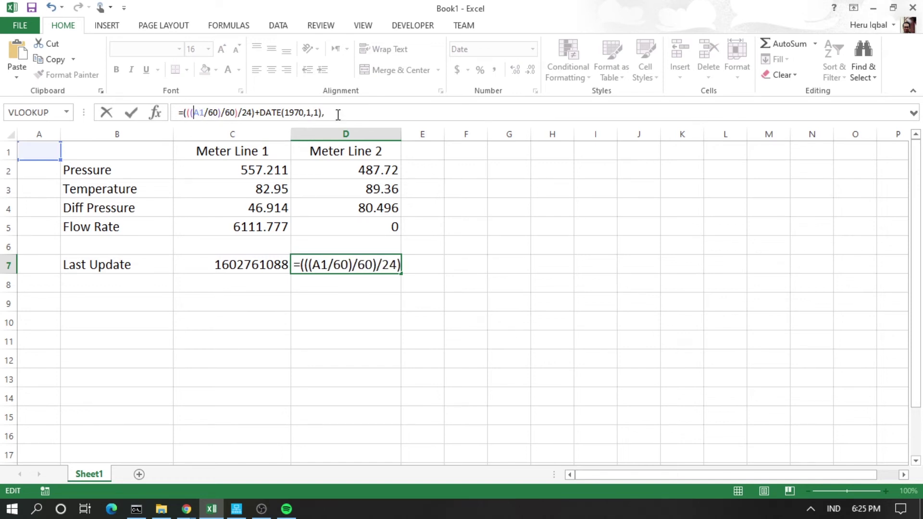
{"action": "type", "text": "C7"}
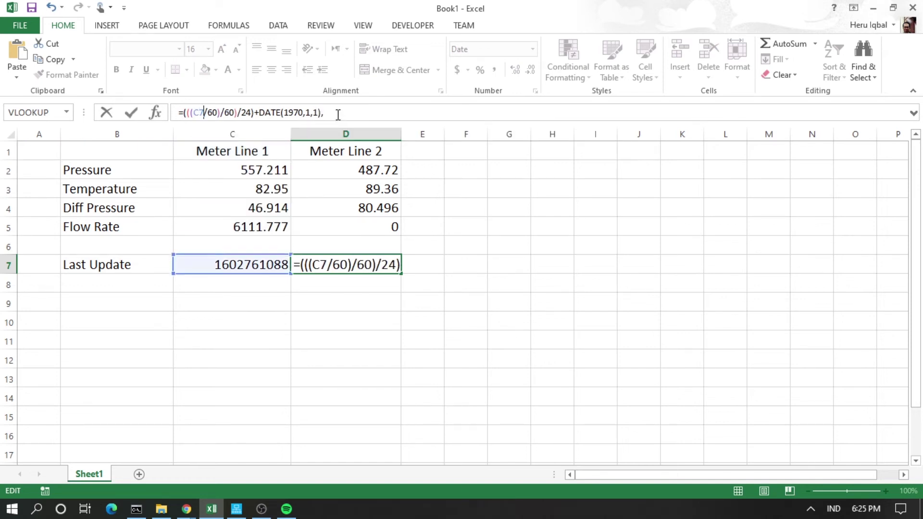
{"action": "key", "text": "Return"}
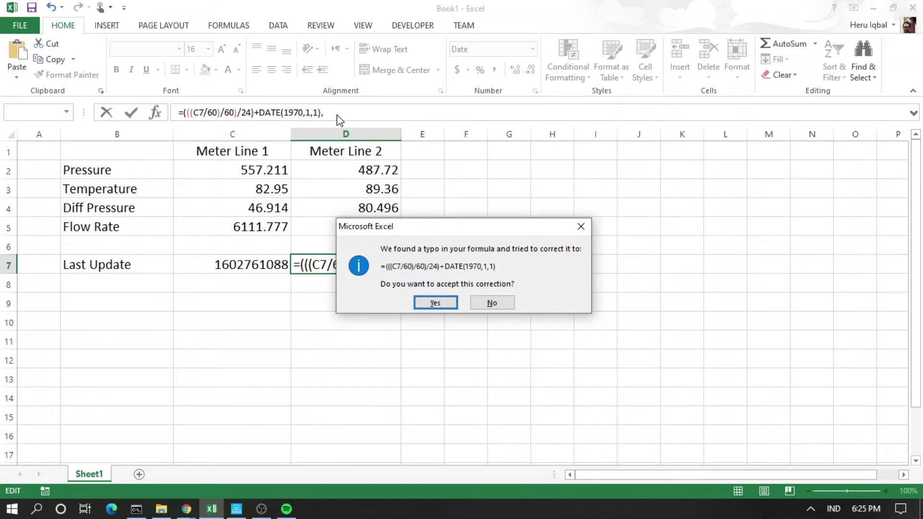
{"action": "key", "text": "Return"}
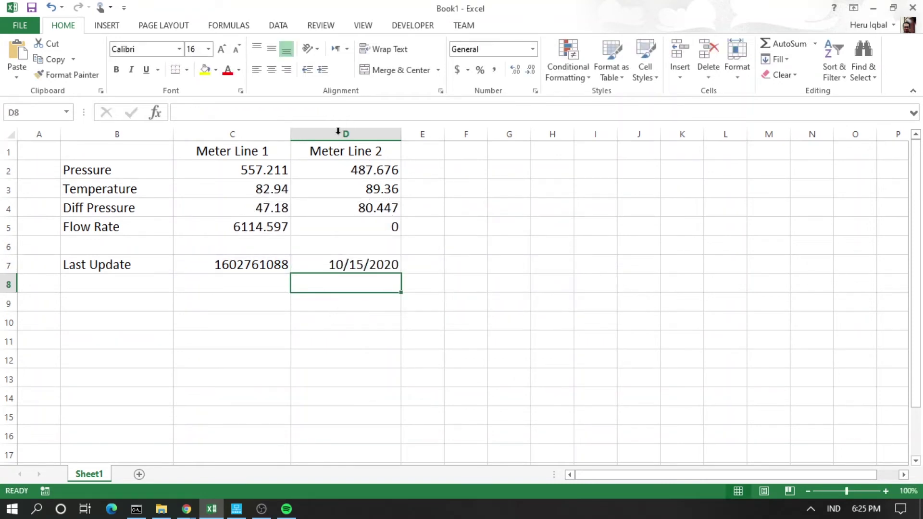
Enter a custom m/d/yyyy date-time format code for D7, which Excel rejects as invalid.
{"action": "left_click", "coordinate": [353, 264]}
{"action": "right_click", "coordinate": [355, 265]}
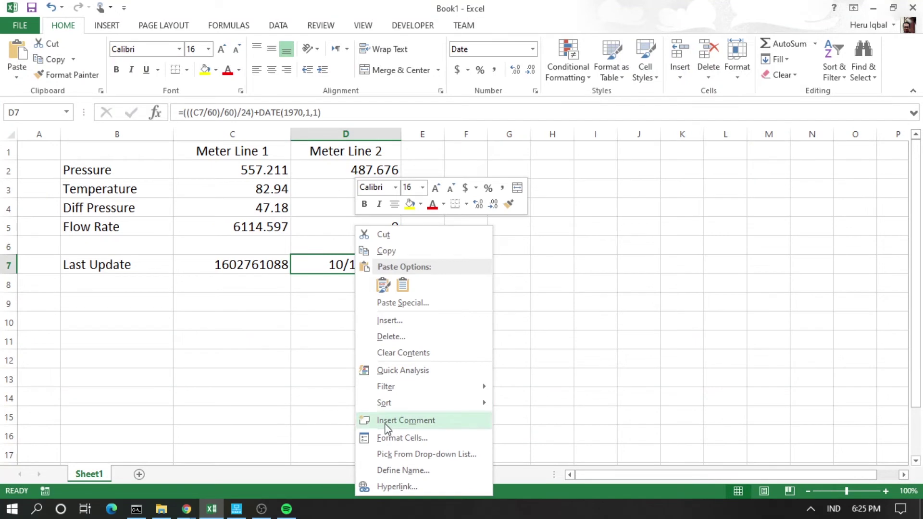
{"action": "left_click", "coordinate": [390, 438]}
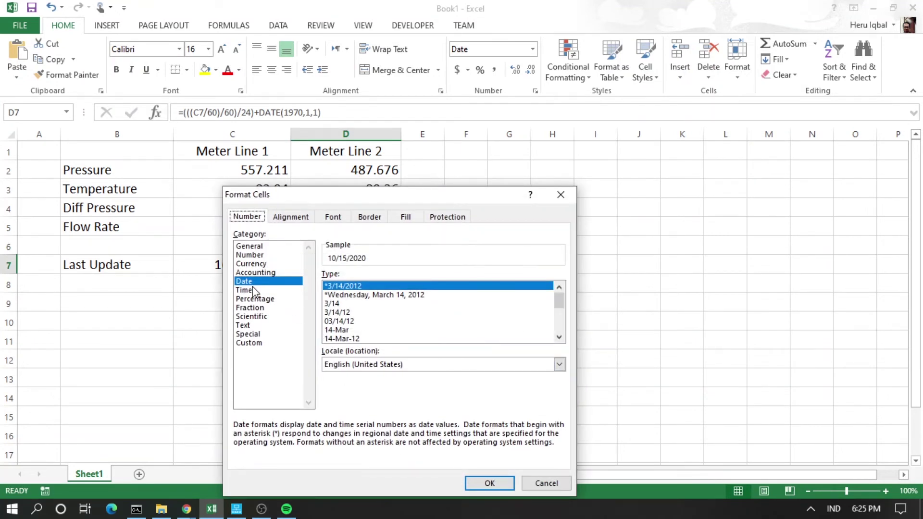
{"action": "left_click", "coordinate": [245, 344]}
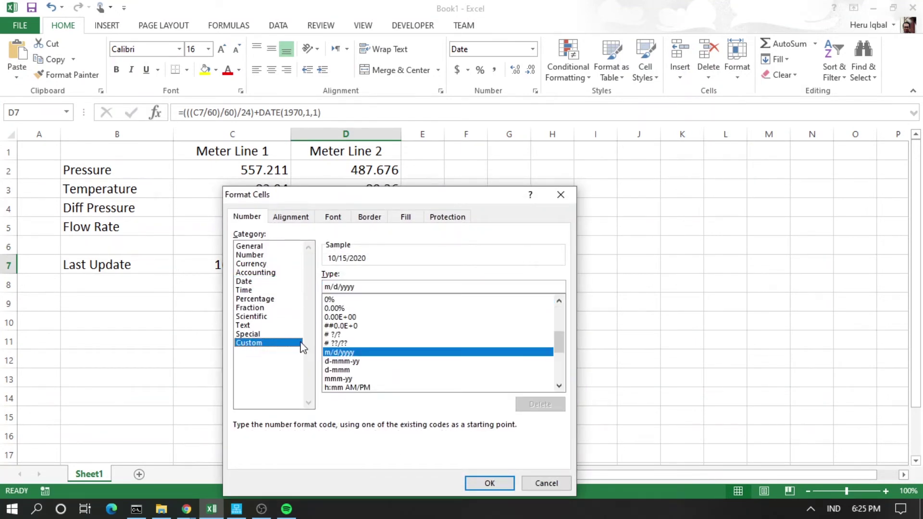
{"action": "left_click", "coordinate": [364, 389]}
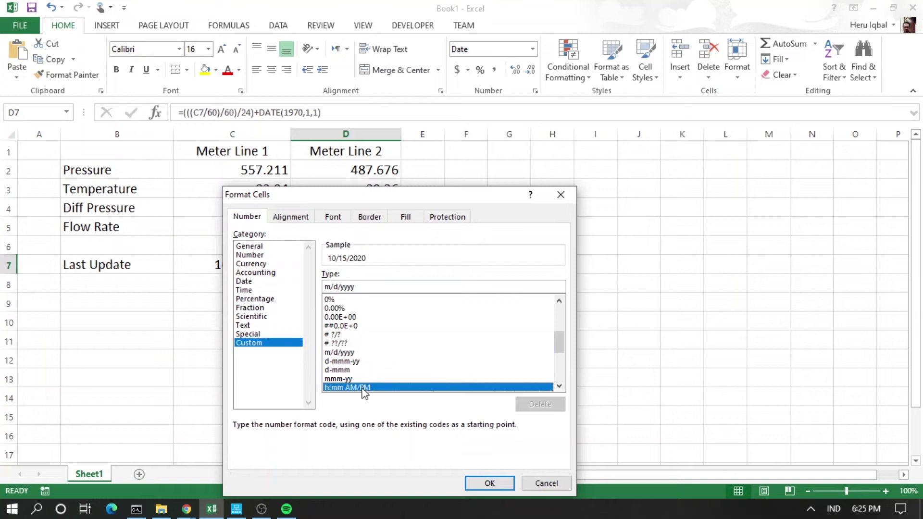
{"action": "scroll", "coordinate": [365, 388], "scroll_direction": "down", "scroll_amount": 1}
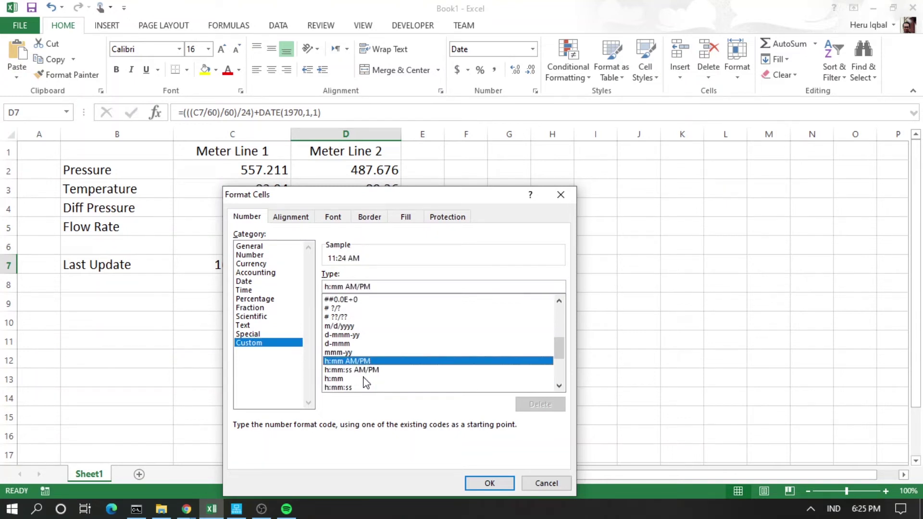
{"action": "scroll", "coordinate": [361, 365], "scroll_direction": "up", "scroll_amount": 5}
{"action": "scroll", "coordinate": [361, 365], "scroll_direction": "up", "scroll_amount": 3}
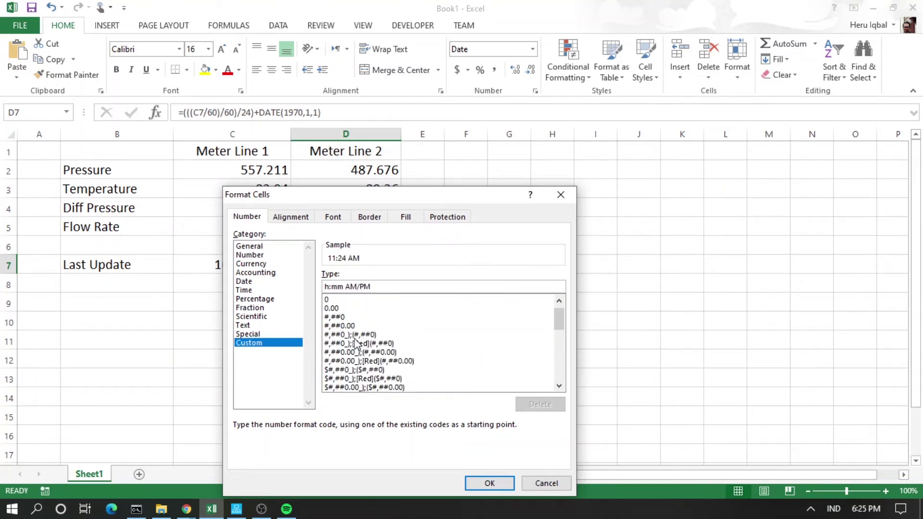
{"action": "left_click", "coordinate": [247, 334]}
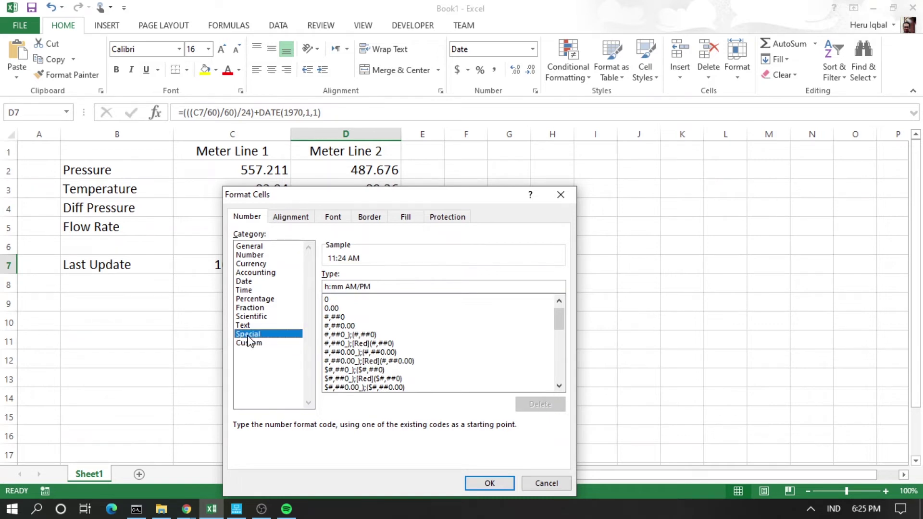
{"action": "left_click", "coordinate": [247, 342]}
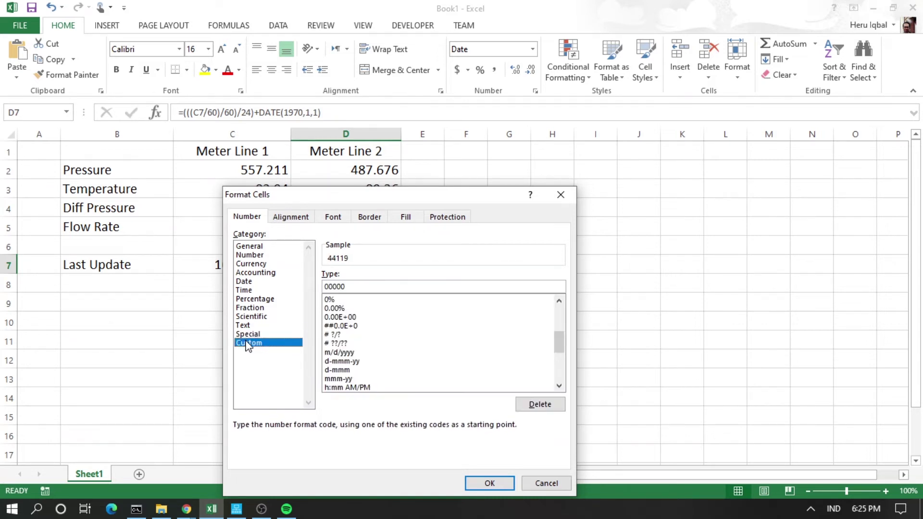
{"action": "left_click", "coordinate": [361, 361]}
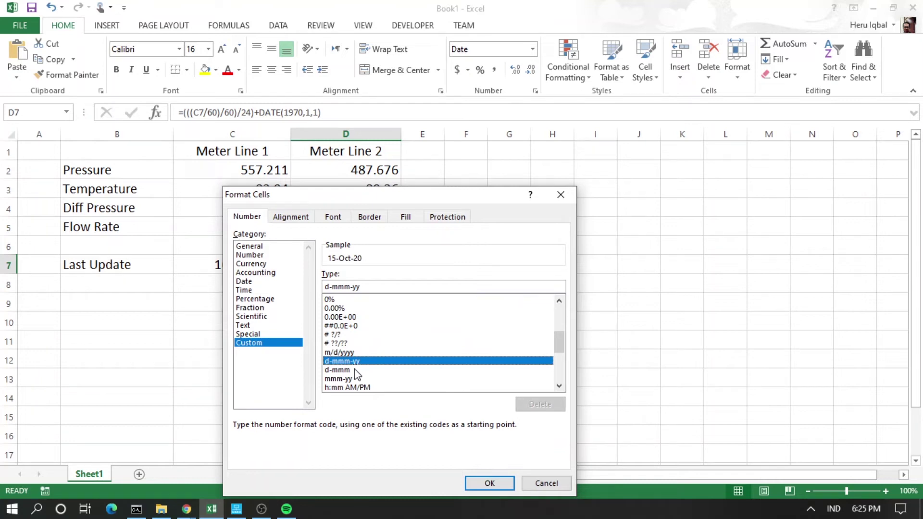
{"action": "left_click", "coordinate": [339, 353]}
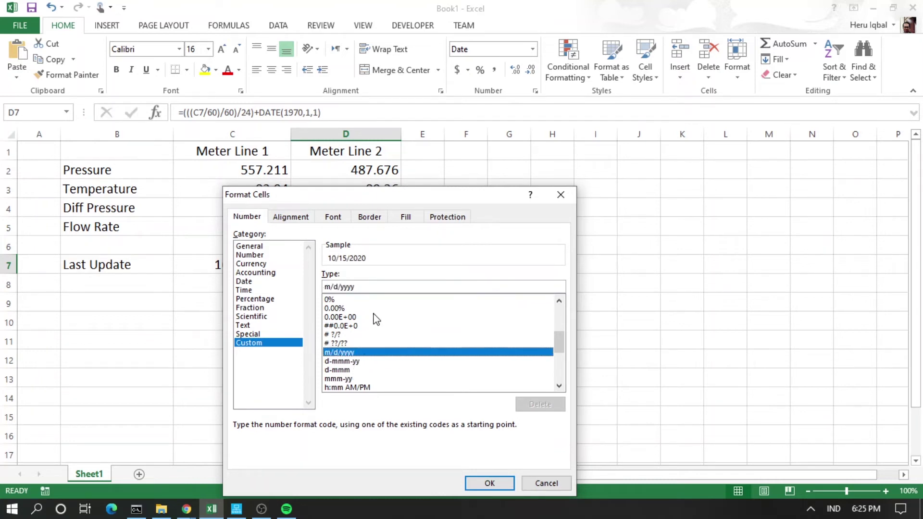
{"action": "left_click", "coordinate": [378, 287]}
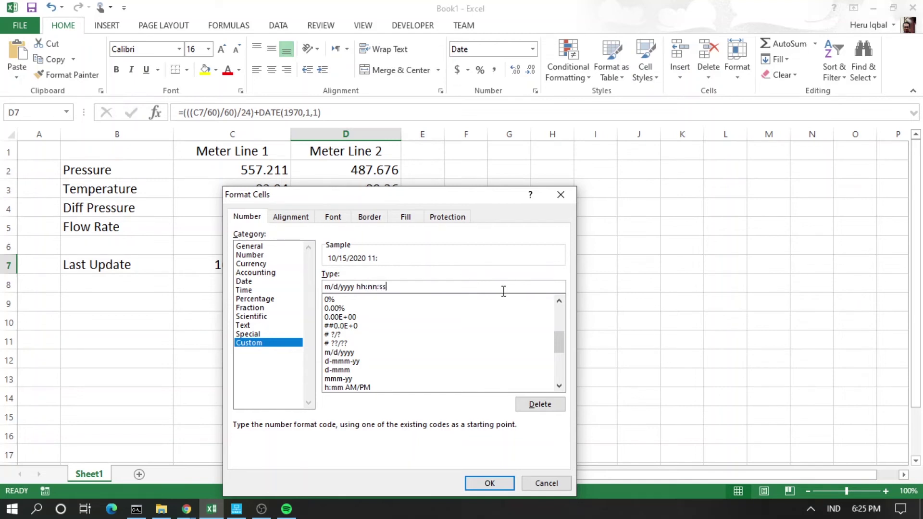
{"action": "left_click", "coordinate": [495, 483]}
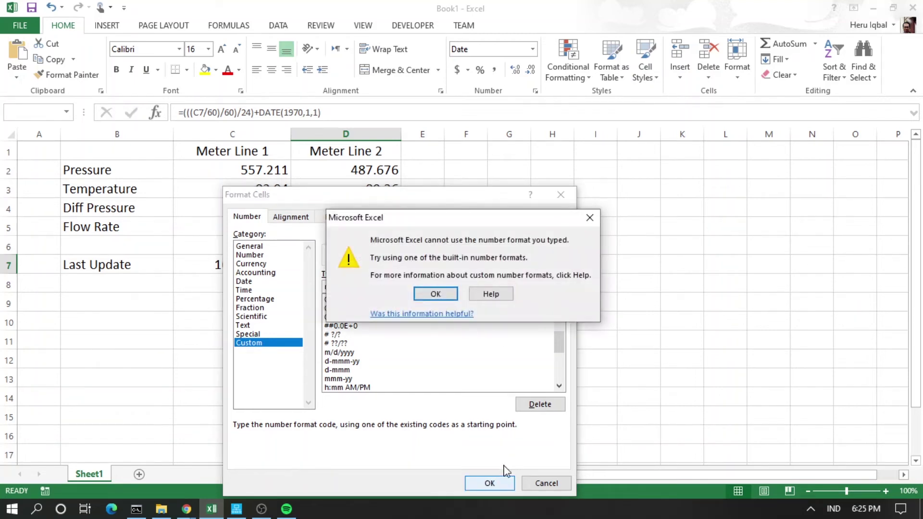
{"action": "left_click", "coordinate": [436, 293]}
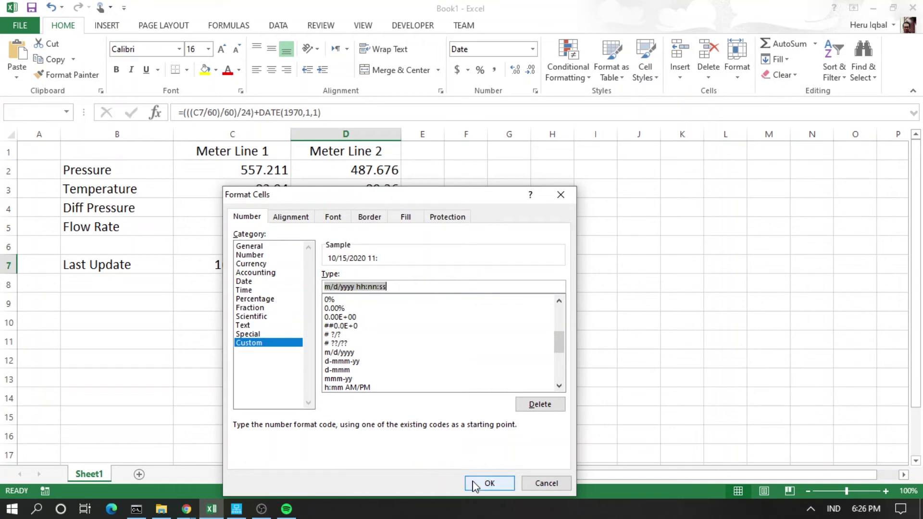
Fix the minutes code nn to mm, applying m/d/yyyy hh:mm:ss to D7, and recommit its formula.
{"action": "scroll", "coordinate": [442, 372], "scroll_direction": "down", "scroll_amount": 2}
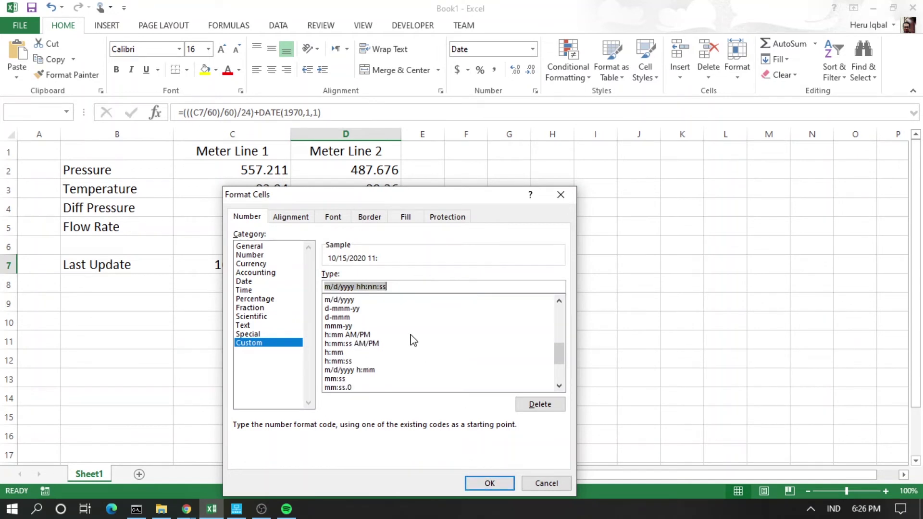
{"action": "left_click", "coordinate": [374, 287]}
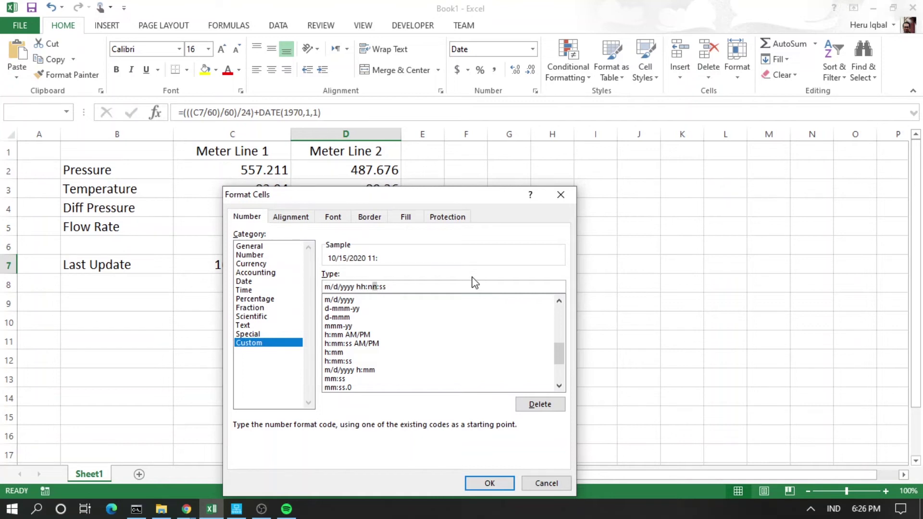
{"action": "type", "text": "mm"}
{"action": "left_click", "coordinate": [481, 482]}
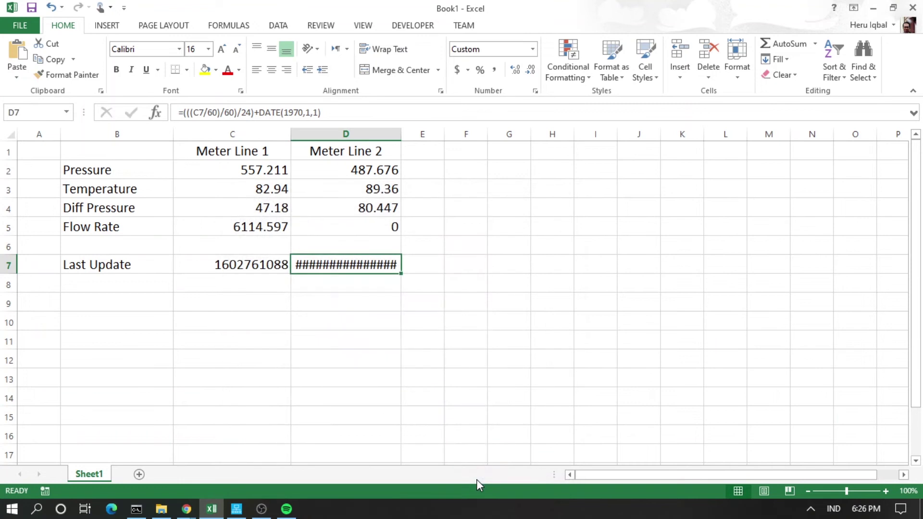
{"action": "left_click", "coordinate": [423, 342]}
{"action": "left_click", "coordinate": [382, 275]}
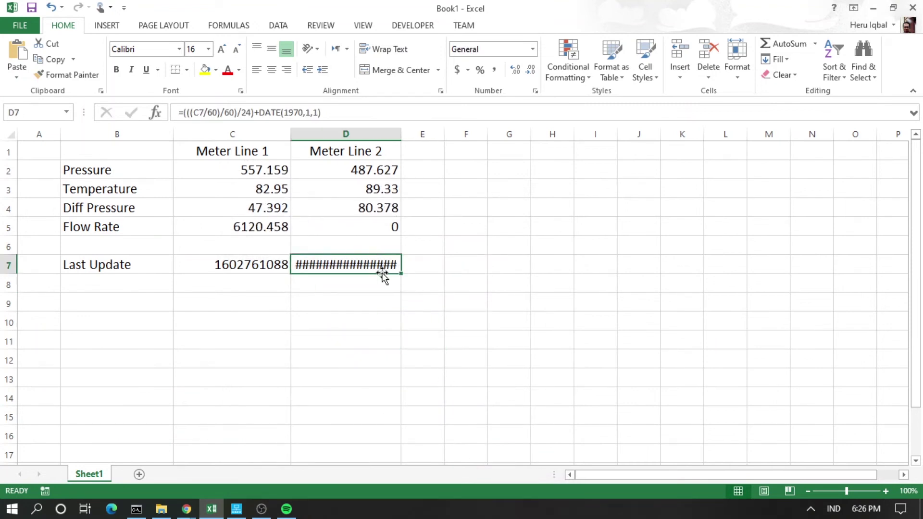
{"action": "left_click", "coordinate": [345, 110]}
{"action": "key", "text": "Return"}
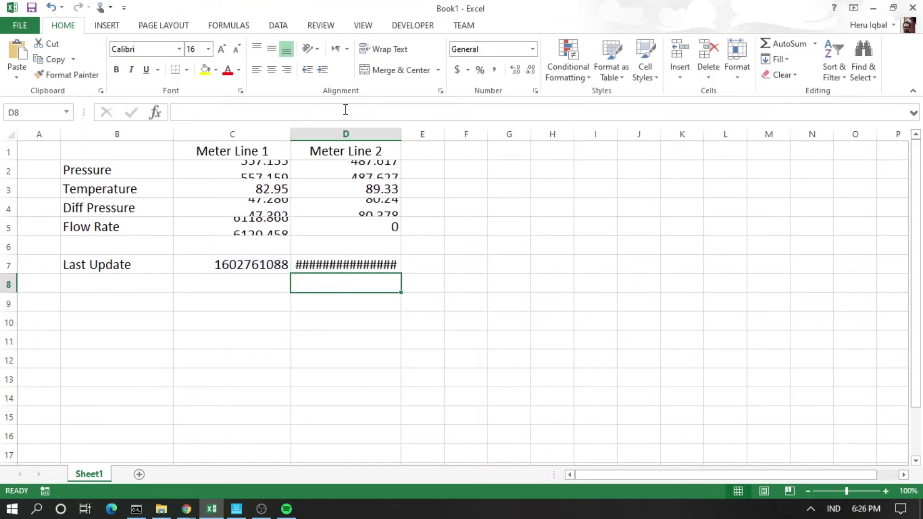
{"action": "key", "text": "Up"}
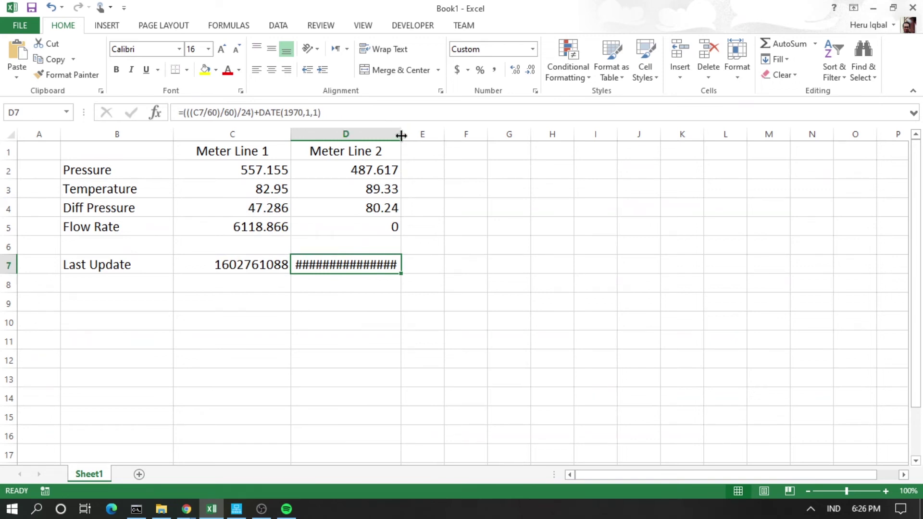
Widen column D so D7 shows 10/15/2020 11:24:48, and narrow column A.
{"action": "left_click_drag", "start_coordinate": [401, 134], "coordinate": [443, 136]}
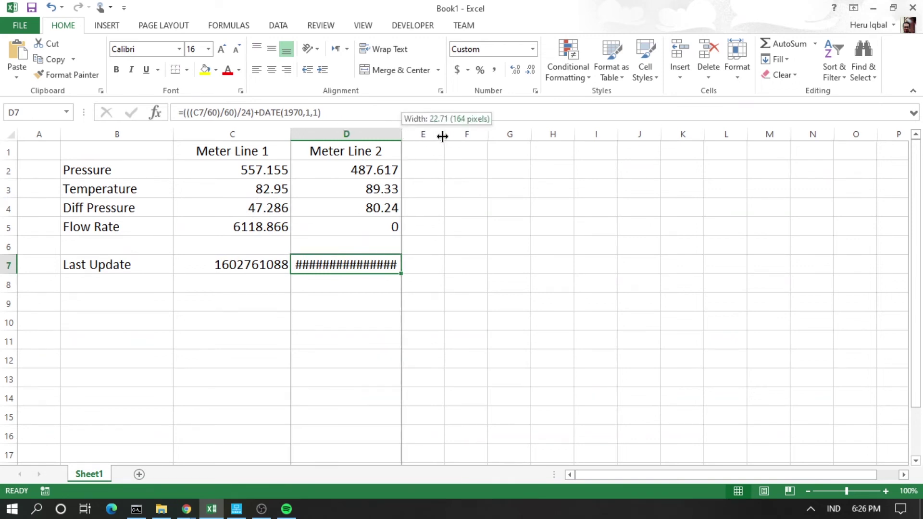
{"action": "left_click", "coordinate": [313, 309]}
{"action": "left_click", "coordinate": [183, 284]}
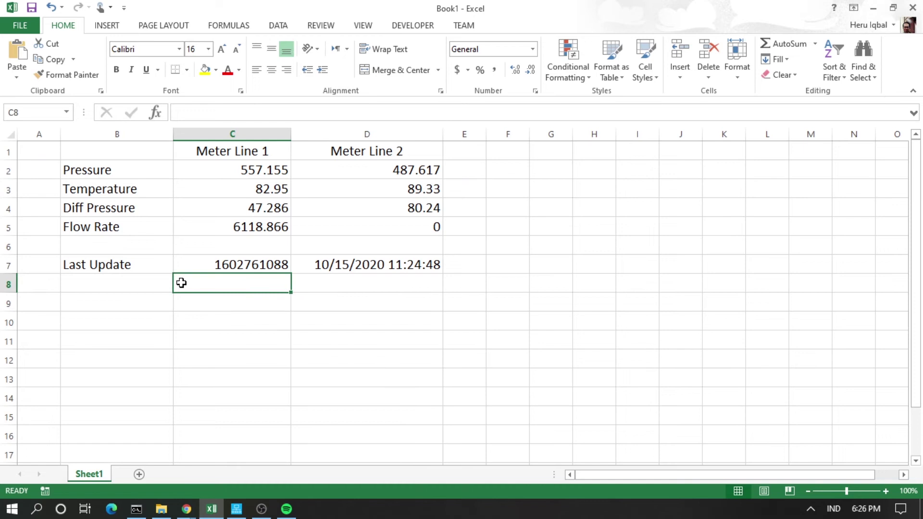
{"action": "left_click", "coordinate": [114, 285]}
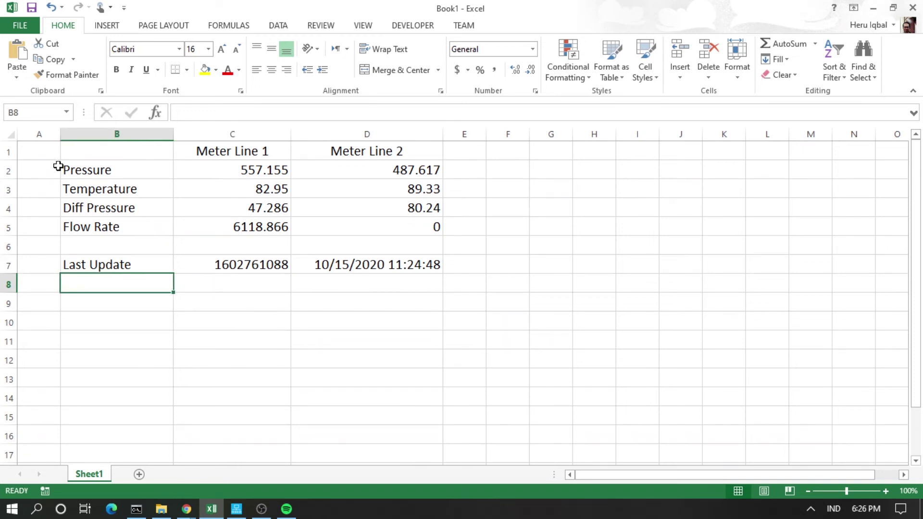
{"action": "left_click_drag", "start_coordinate": [60, 135], "coordinate": [43, 135]}
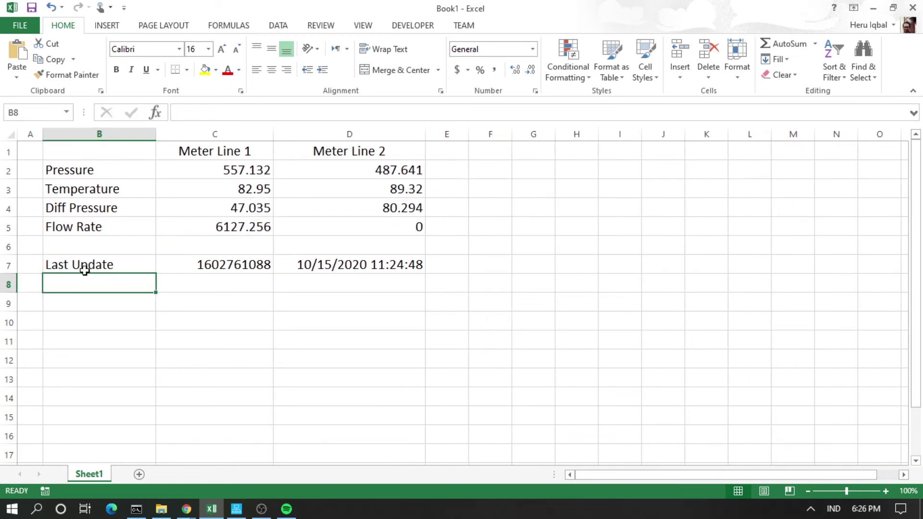
Restore down and reposition the Excel window, then bring the Node-RED browser forward.
{"action": "left_click", "coordinate": [893, 8]}
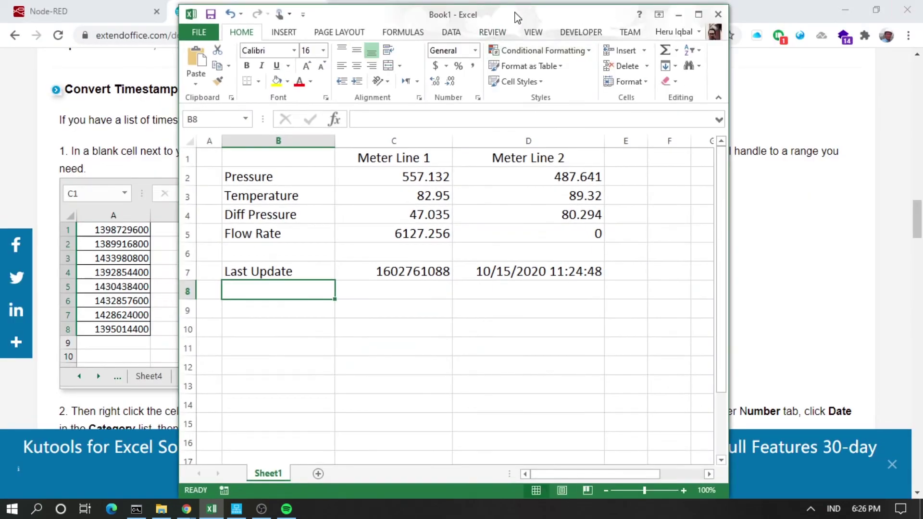
{"action": "left_click_drag", "start_coordinate": [518, 16], "coordinate": [607, 28]}
{"action": "left_click", "coordinate": [89, 12]}
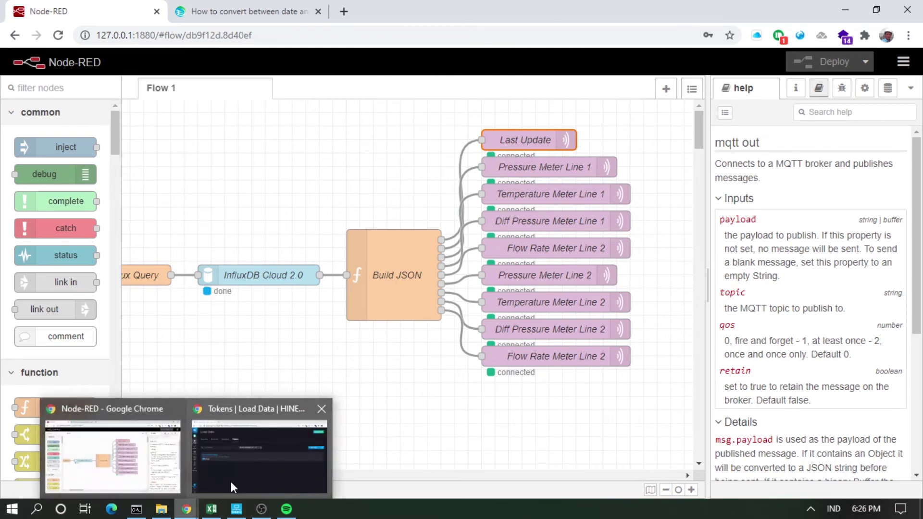
Open the FloBoss S600+ Flow Computer dashboard in InfluxDB Cloud and position Excel beside it.
{"action": "left_click", "coordinate": [231, 480]}
{"action": "left_click", "coordinate": [19, 227]}
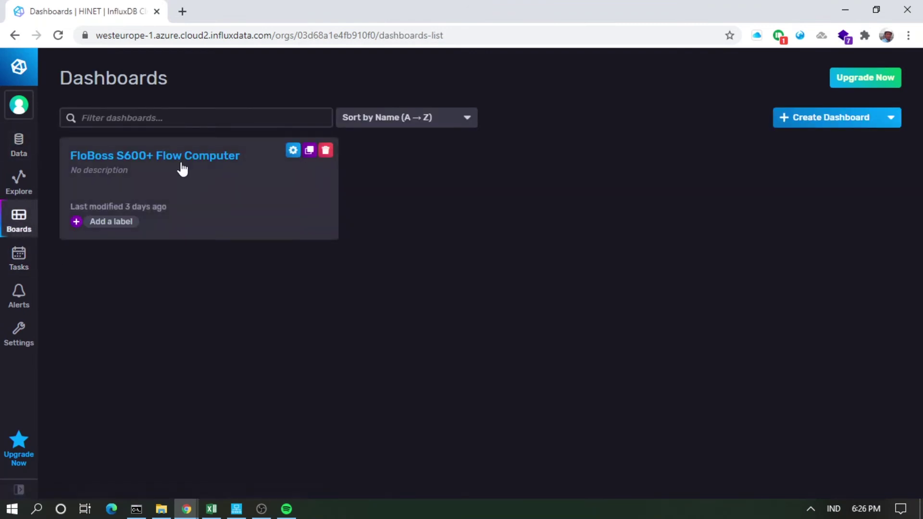
{"action": "left_click", "coordinate": [180, 159]}
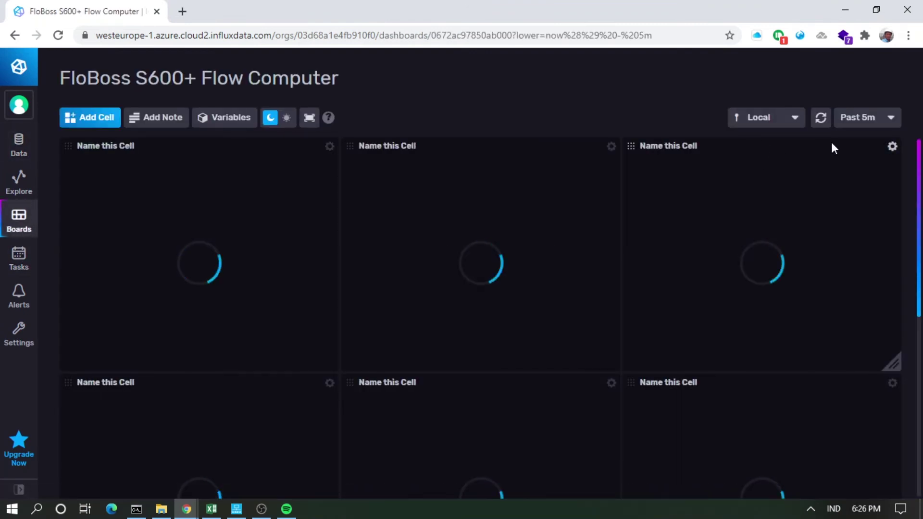
{"action": "left_click", "coordinate": [845, 121]}
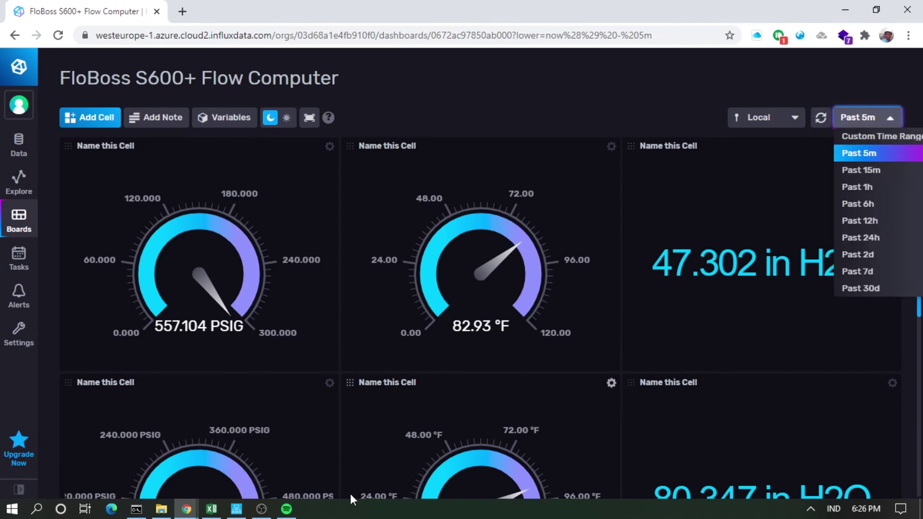
{"action": "left_click", "coordinate": [211, 509]}
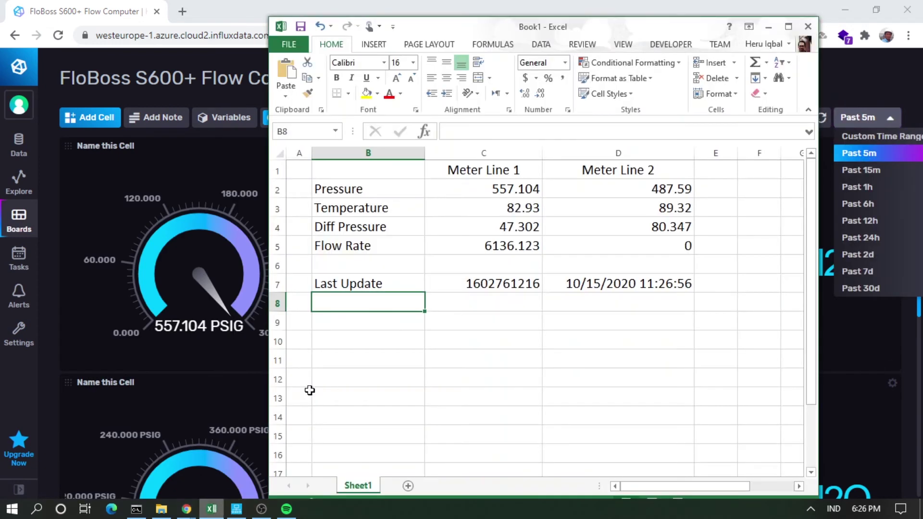
{"action": "left_click_drag", "start_coordinate": [634, 32], "coordinate": [678, 127]}
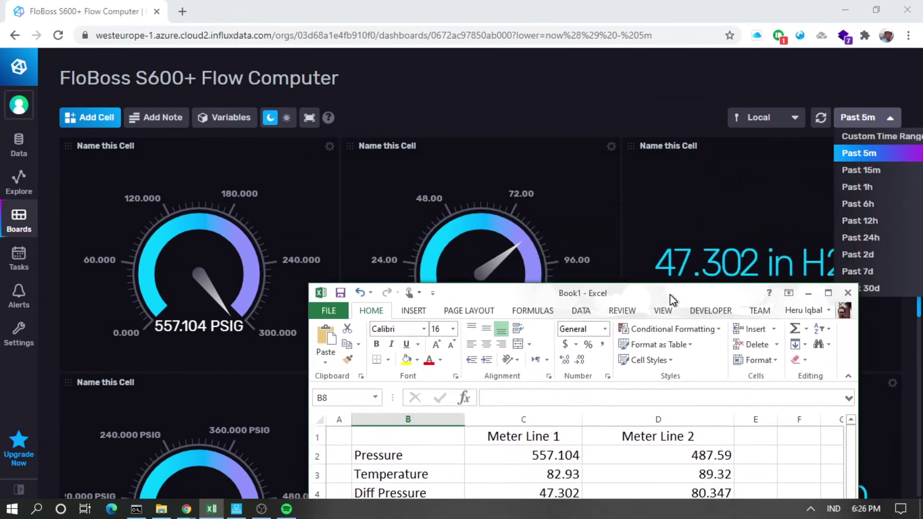
{"action": "mouse_move", "coordinate": [676, 123]}
{"action": "left_mouse_down"}
{"action": "mouse_move", "coordinate": [920, 4]}
{"action": "mouse_move", "coordinate": [411, 103]}
{"action": "mouse_move", "coordinate": [510, 102]}
{"action": "left_mouse_up"}
{"action": "left_click", "coordinate": [818, 94]}
Refresh the dashboard repeatedly, comparing its gauges with Excel's readings.
{"action": "left_click", "coordinate": [821, 117]}
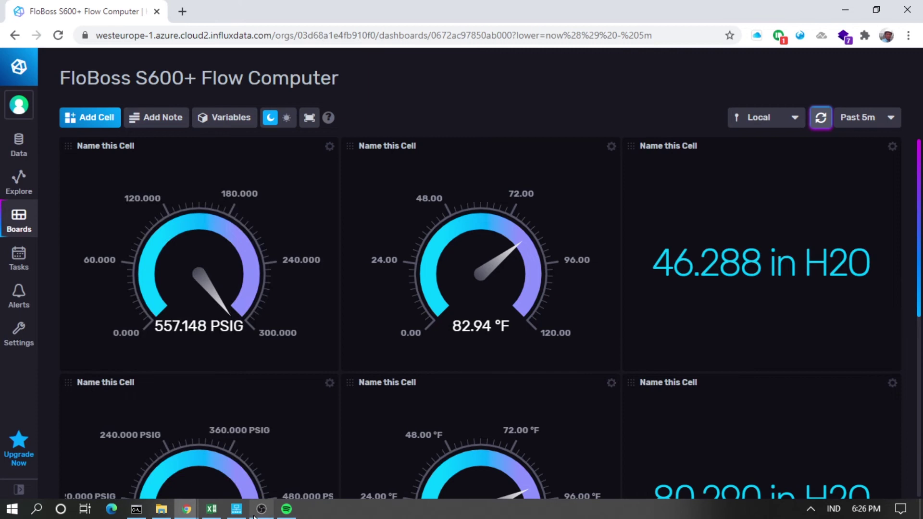
{"action": "left_click", "coordinate": [212, 509]}
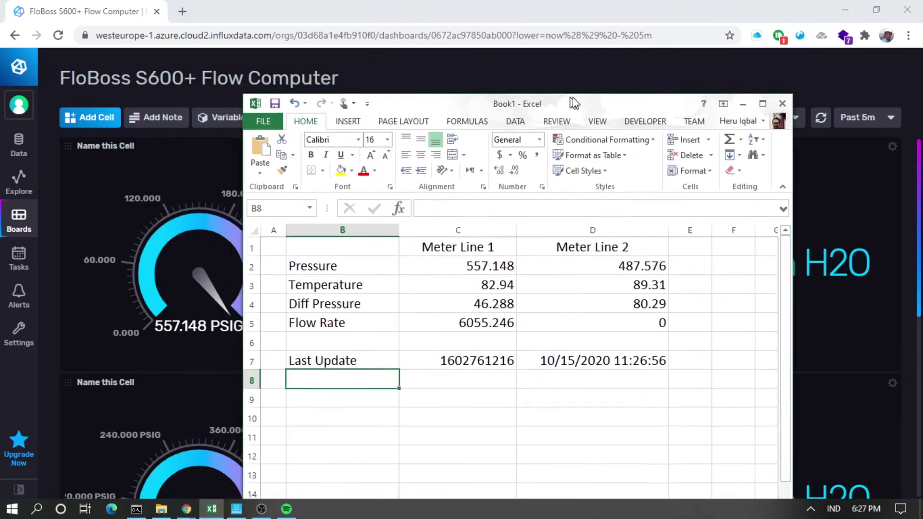
{"action": "left_click_drag", "start_coordinate": [469, 83], "coordinate": [754, 83]}
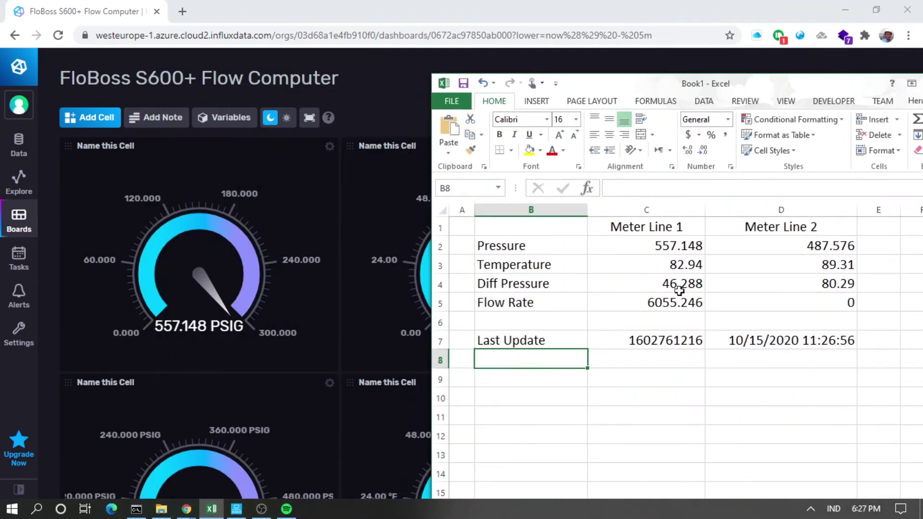
{"action": "mouse_move", "coordinate": [283, 323]}
{"action": "scroll", "coordinate": [283, 318], "scroll_direction": "down", "scroll_amount": 4}
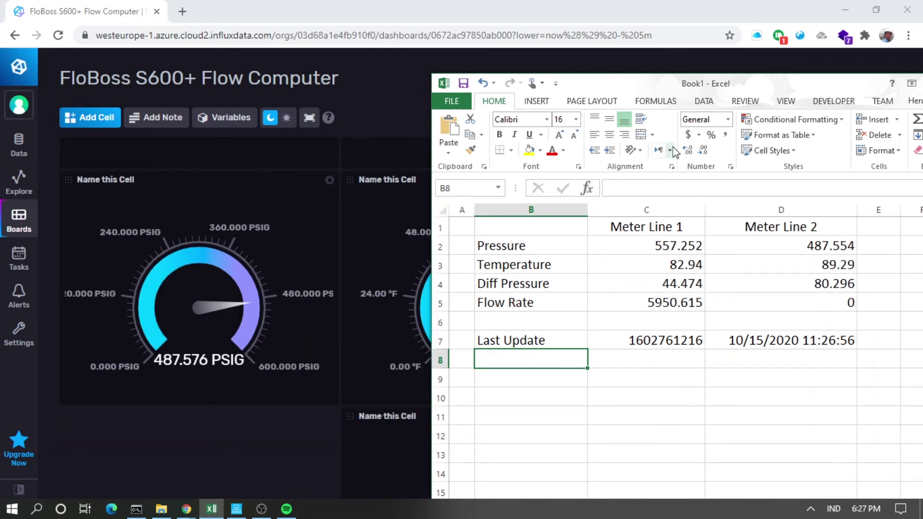
{"action": "left_click", "coordinate": [697, 75]}
{"action": "left_click", "coordinate": [821, 117]}
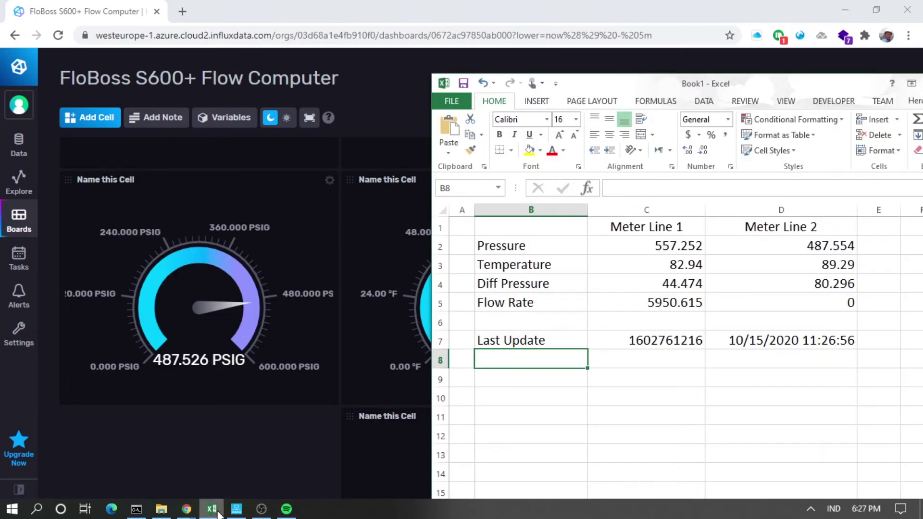
{"action": "left_click", "coordinate": [212, 509]}
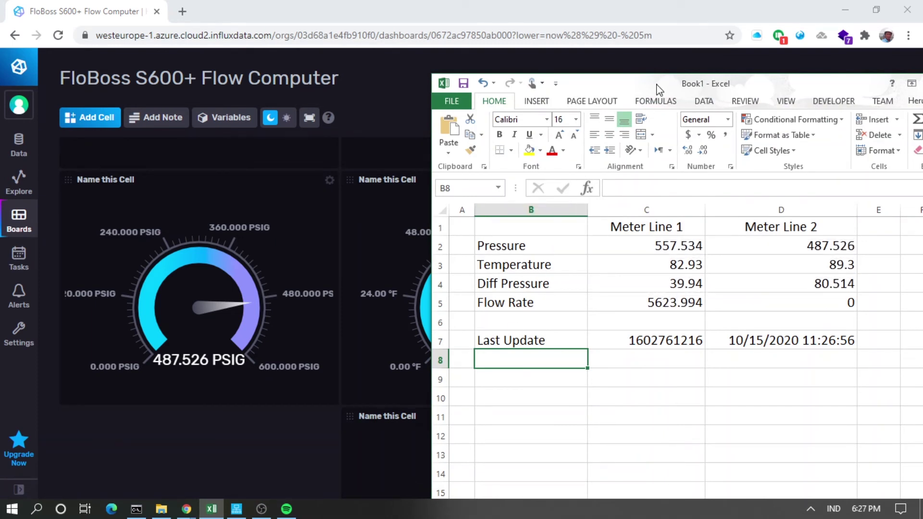
{"action": "left_click_drag", "start_coordinate": [659, 89], "coordinate": [497, 161]}
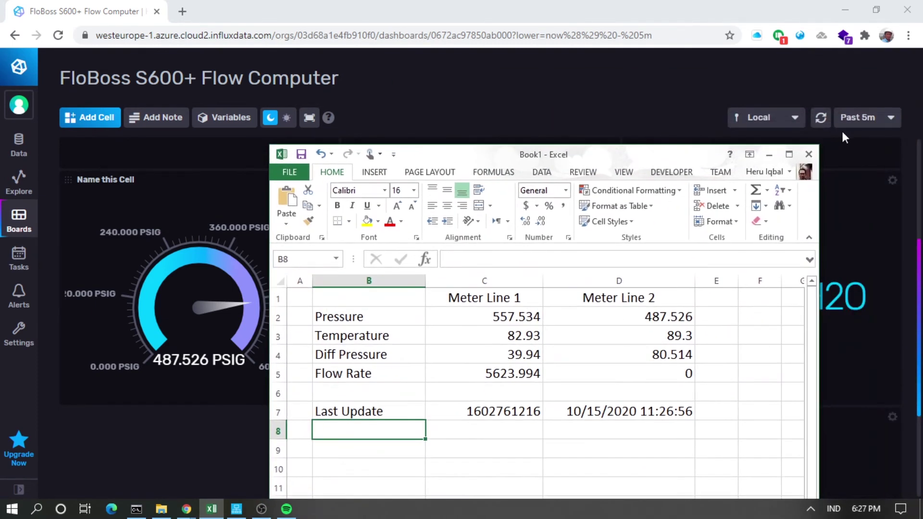
{"action": "left_click", "coordinate": [821, 117]}
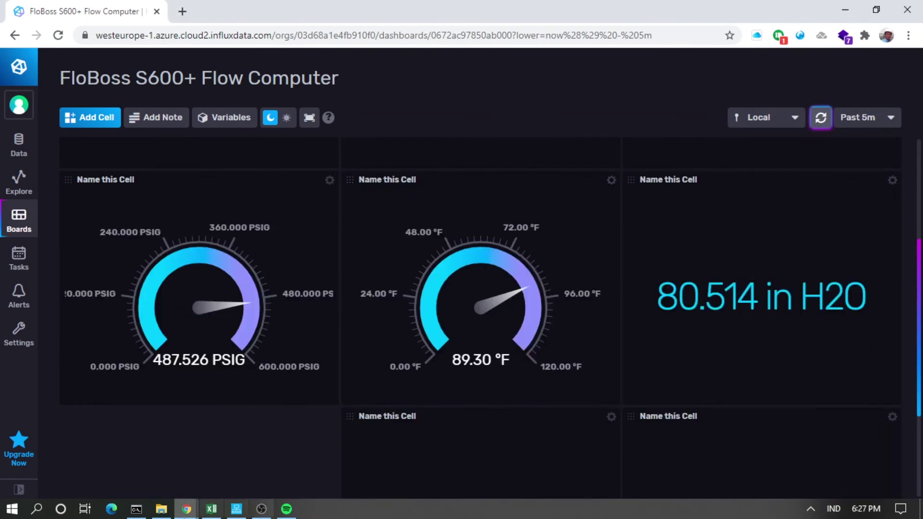
Move Excel to the right side and switch the browser to the Node-RED editor.
{"action": "left_click", "coordinate": [212, 509]}
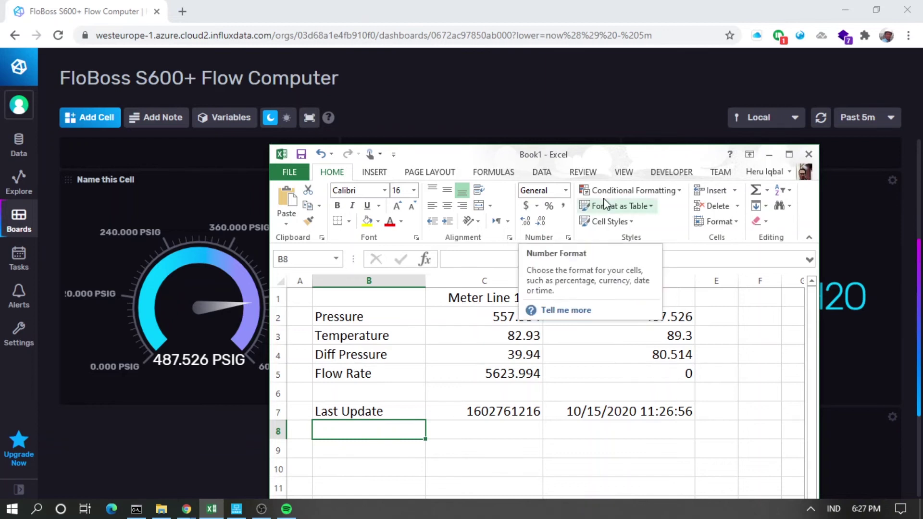
{"action": "mouse_move", "coordinate": [609, 155]}
{"action": "left_mouse_down"}
{"action": "mouse_move", "coordinate": [758, 142]}
{"action": "mouse_move", "coordinate": [410, 139]}
{"action": "left_mouse_up"}
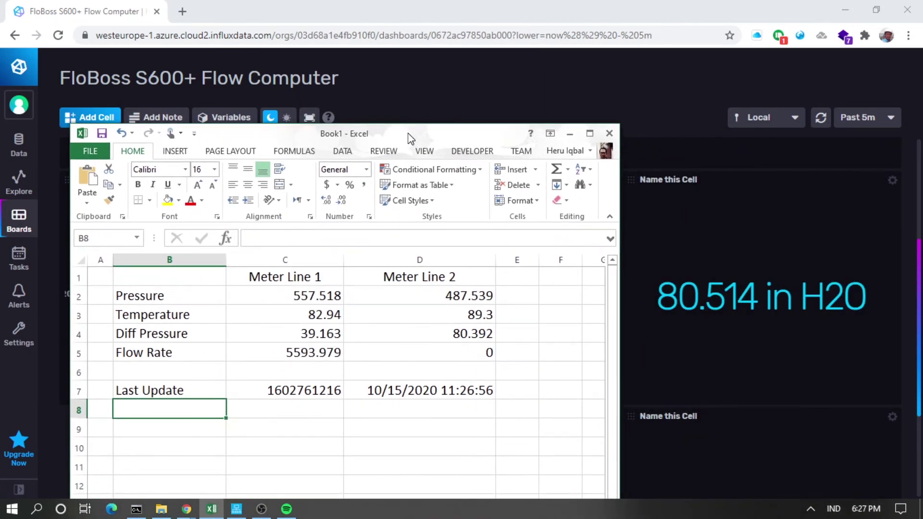
{"action": "left_click", "coordinate": [187, 510]}
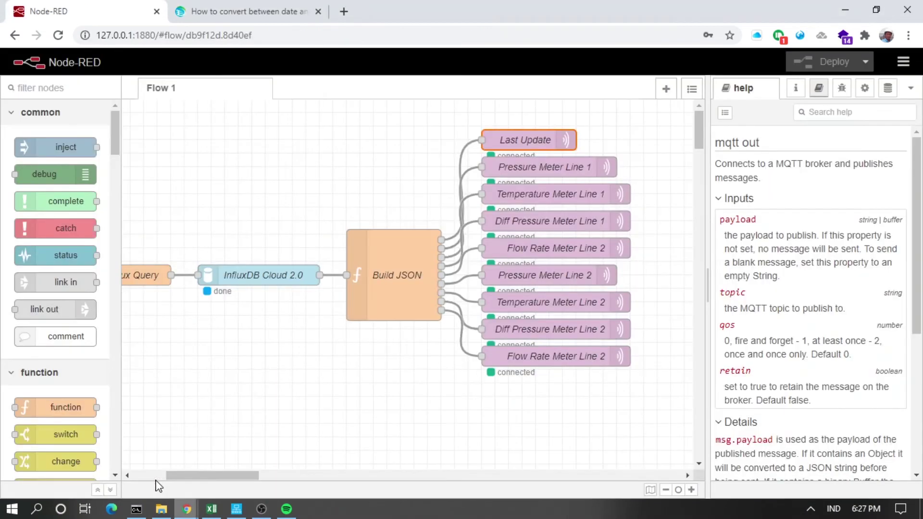
{"action": "left_click", "coordinate": [162, 483]}
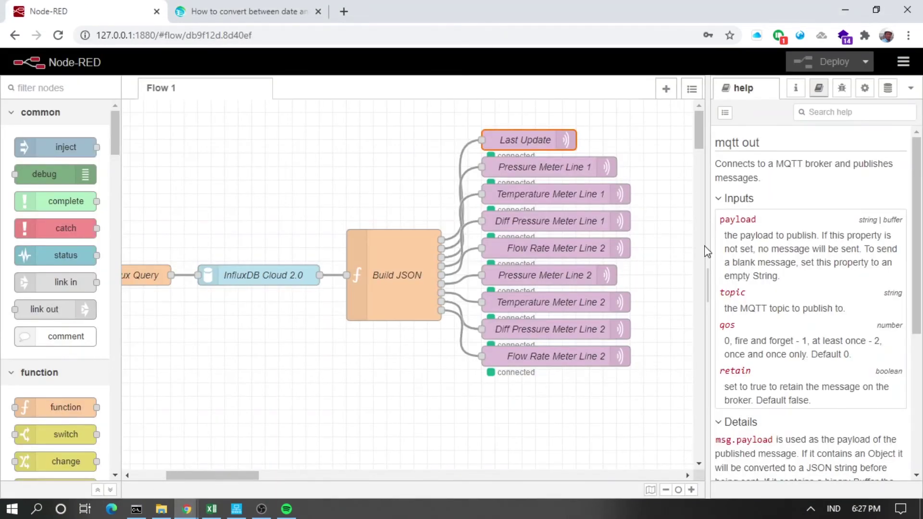
Show the Node-RED 1.2.0 release notes, move Excel aside, and bring the DDE Server forward.
{"action": "left_click", "coordinate": [904, 62]}
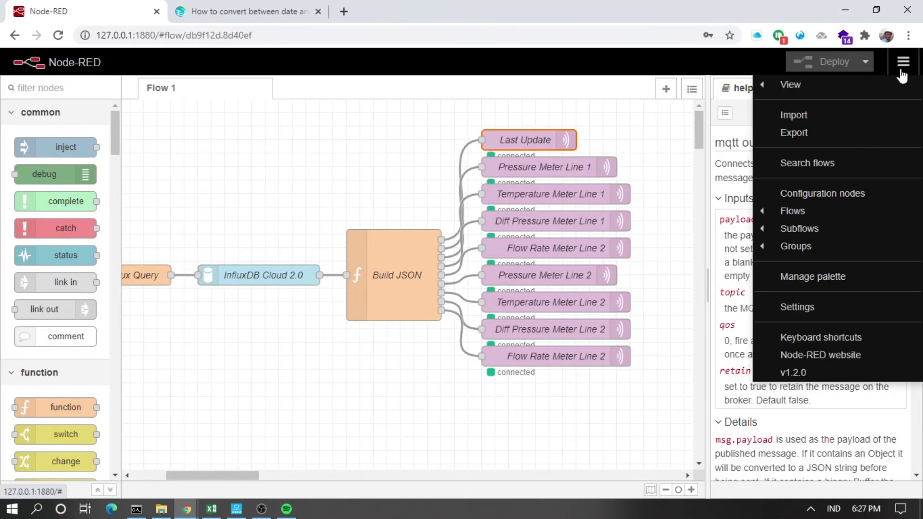
{"action": "left_click", "coordinate": [776, 375]}
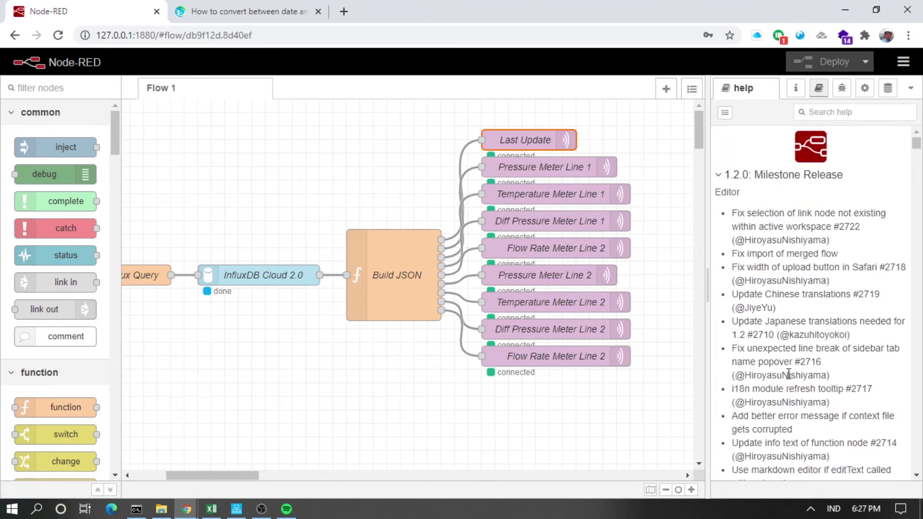
{"action": "left_click", "coordinate": [212, 509]}
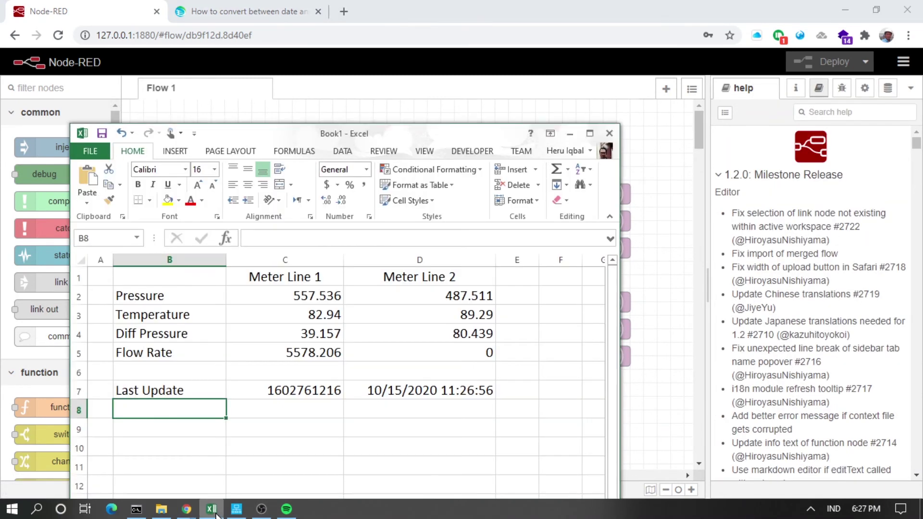
{"action": "left_click_drag", "start_coordinate": [313, 138], "coordinate": [653, 53]}
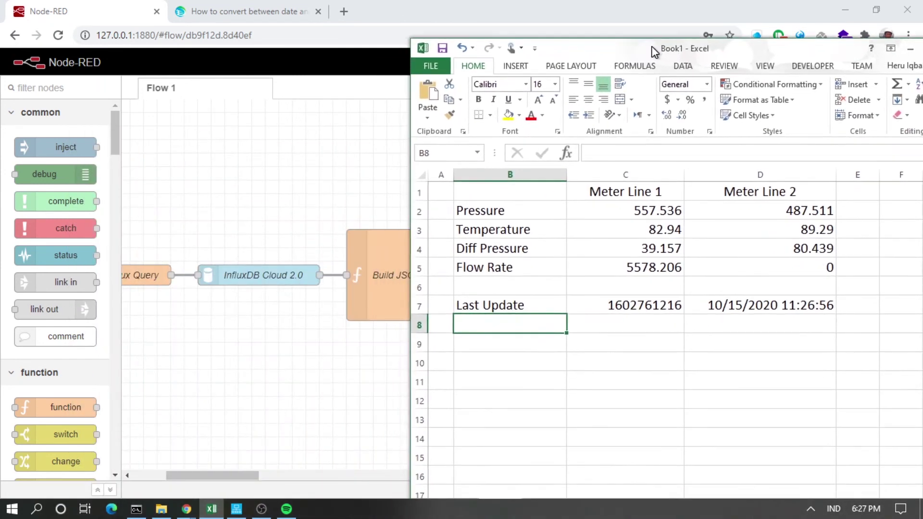
{"action": "left_click", "coordinate": [236, 509]}
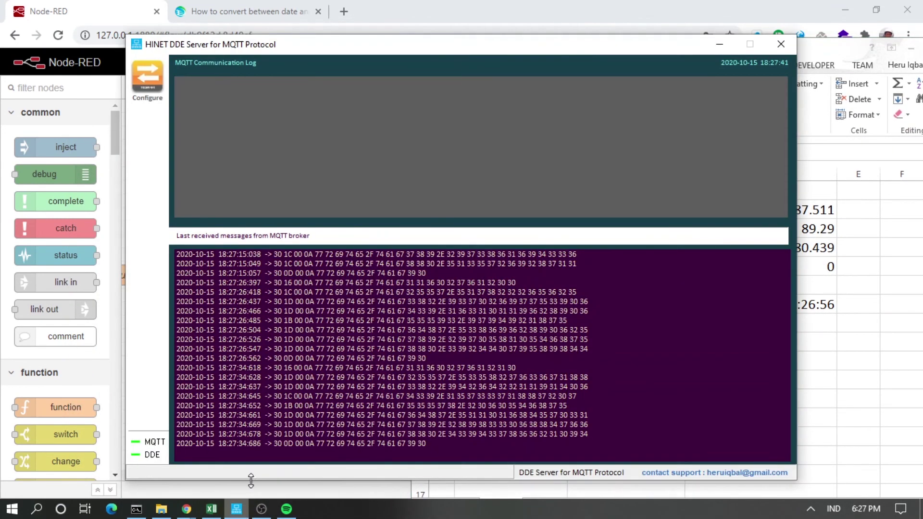
Shift the HINET DDE Server for MQTT window left and minimize it.
{"action": "left_click_drag", "start_coordinate": [481, 45], "coordinate": [321, 42]}
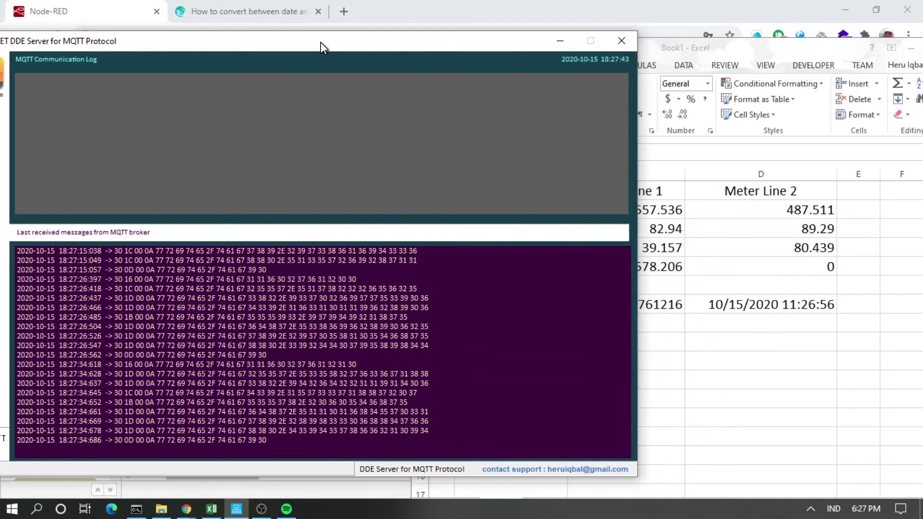
{"action": "left_click", "coordinate": [562, 44]}
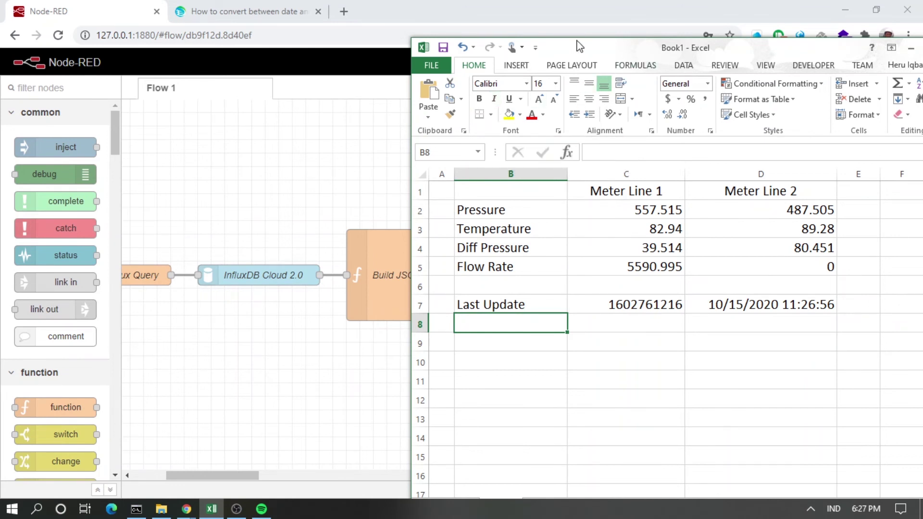
Move Excel over Node-RED and select C7 to see its =MQDDE|iot!'tag1' link.
{"action": "left_click_drag", "start_coordinate": [580, 47], "coordinate": [292, 52]}
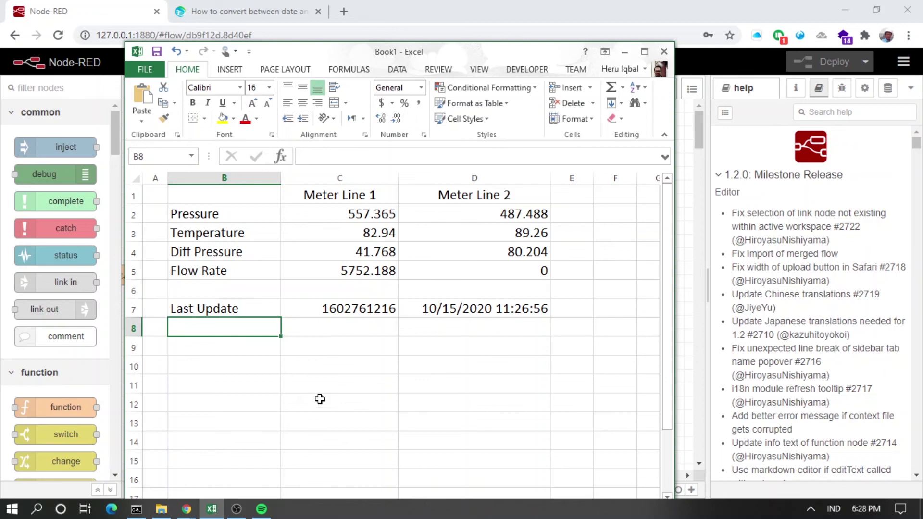
{"action": "left_click_drag", "start_coordinate": [317, 56], "coordinate": [317, 67]}
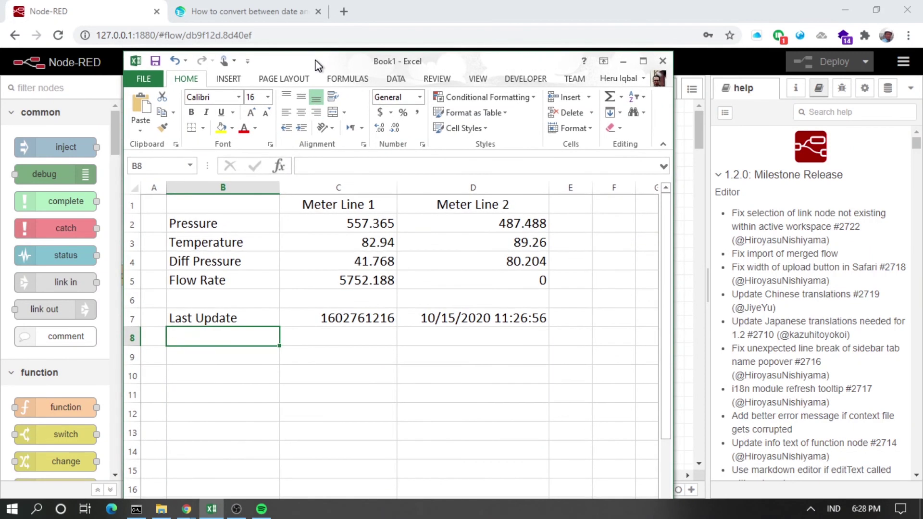
{"action": "left_click", "coordinate": [356, 321]}
{"action": "left_click", "coordinate": [411, 166]}
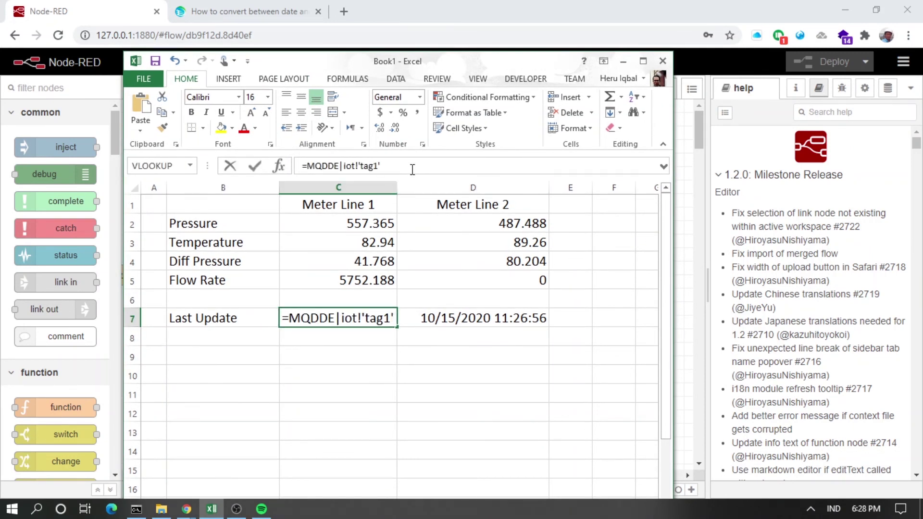
{"action": "key", "text": "Return"}
{"action": "key", "text": "Left"}
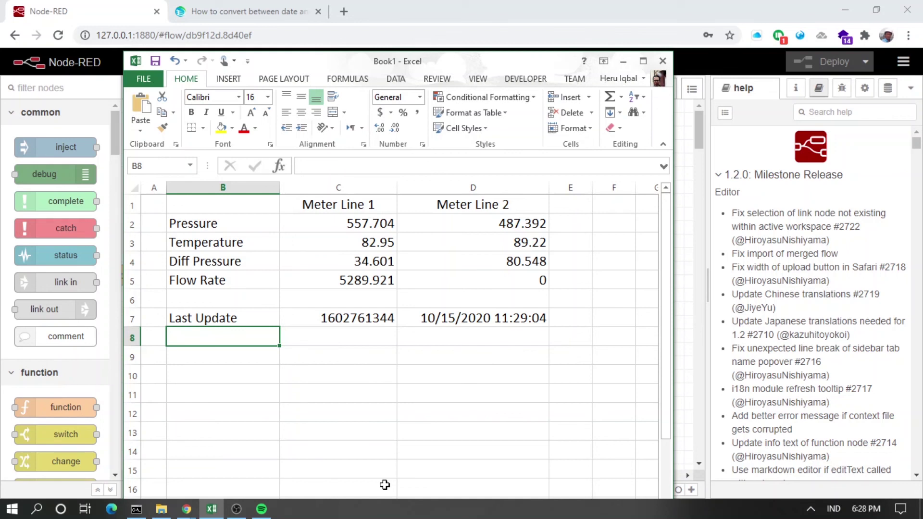
{"action": "left_click_drag", "start_coordinate": [456, 66], "coordinate": [453, 91]}
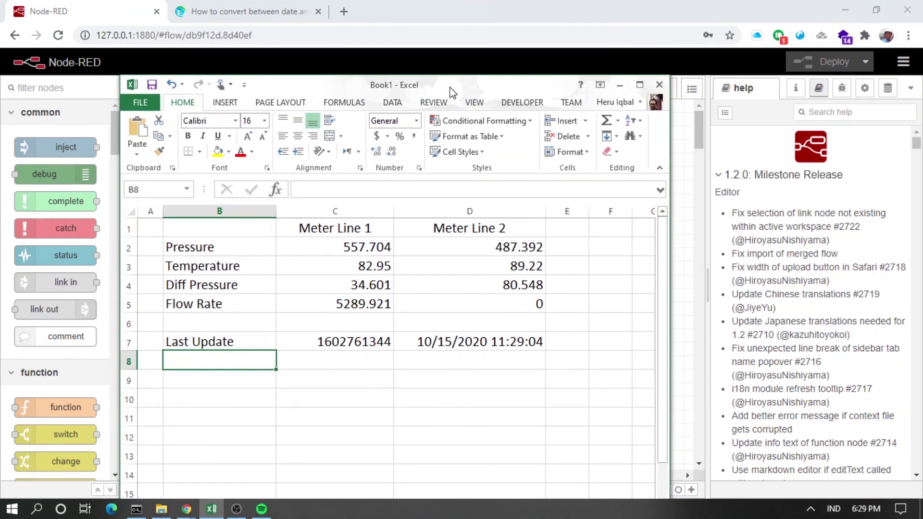